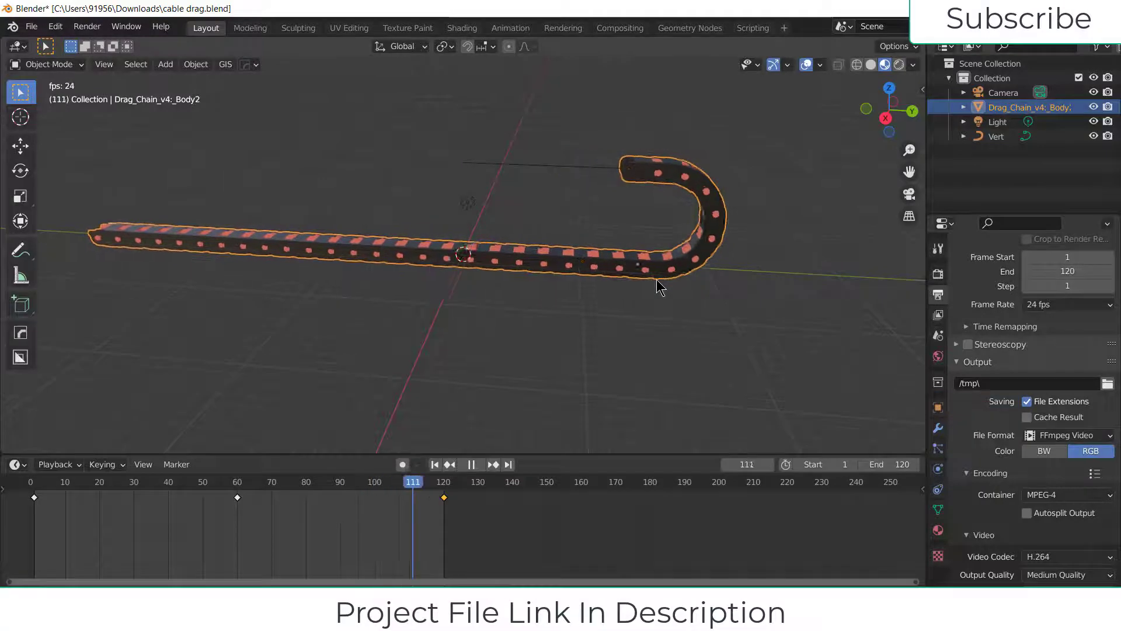
Stop the animation playback, return to the first frame, and start a new General file
click(472, 464)
click(434, 464)
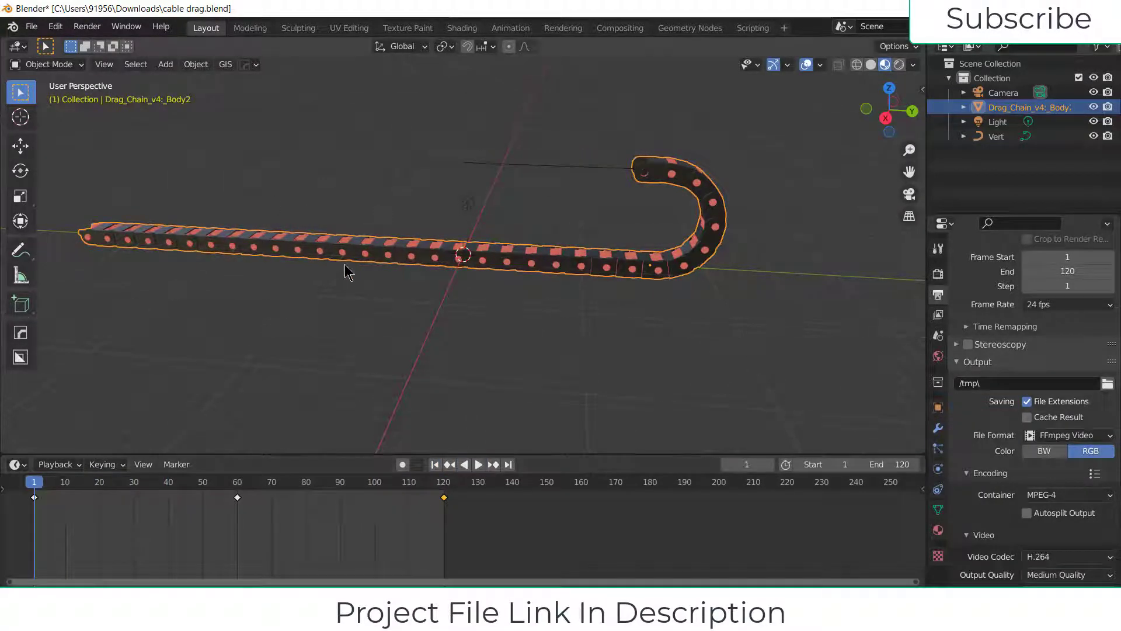
click(32, 27)
mouse_move(50, 43)
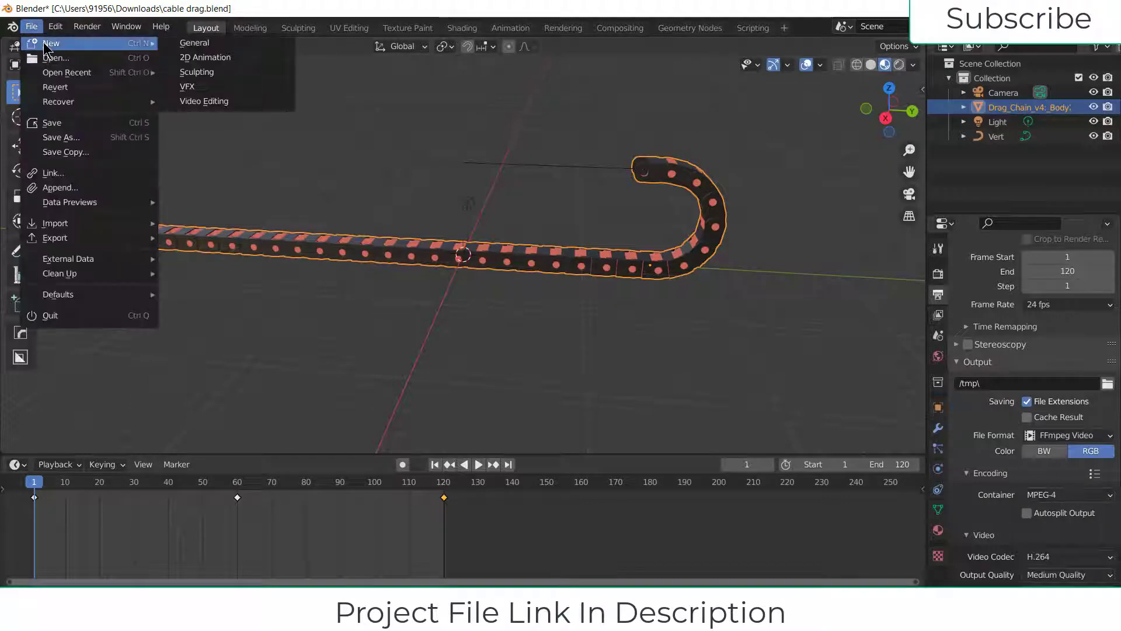
click(196, 43)
click(596, 336)
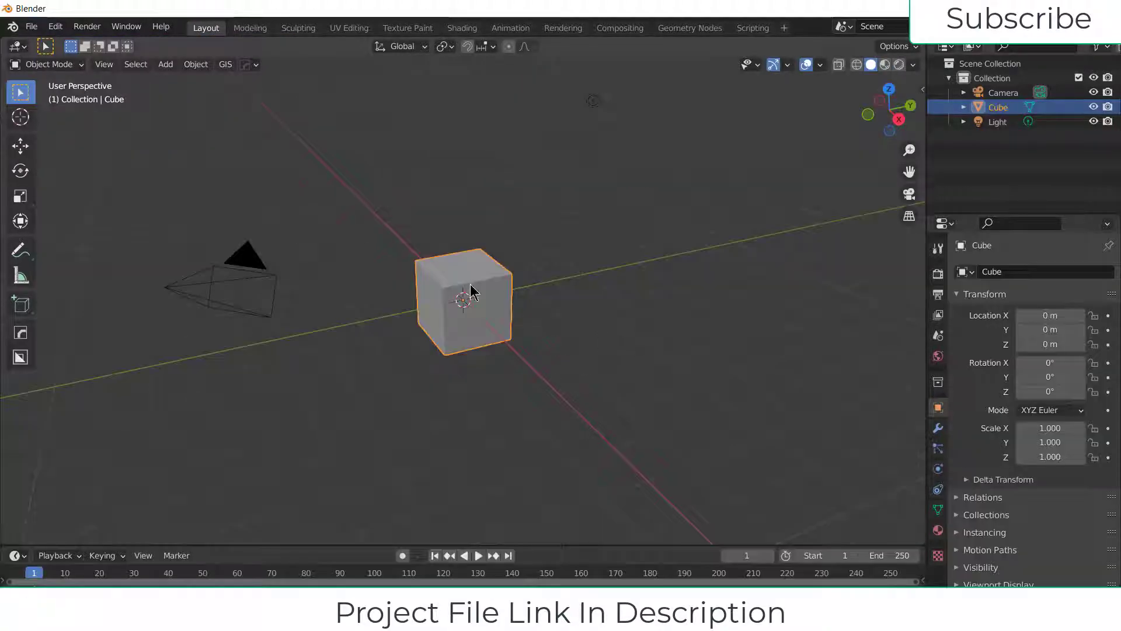
Delete the default cube and import cable.obj from the Downloads folder
key(x)
click(448, 279)
click(31, 26)
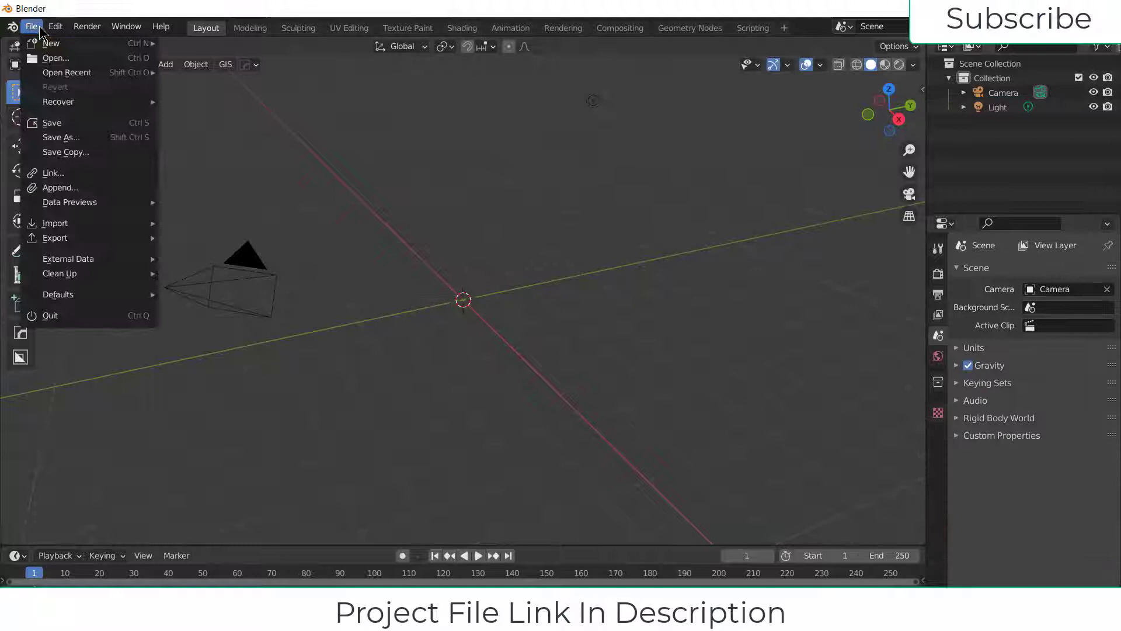
mouse_move(58, 223)
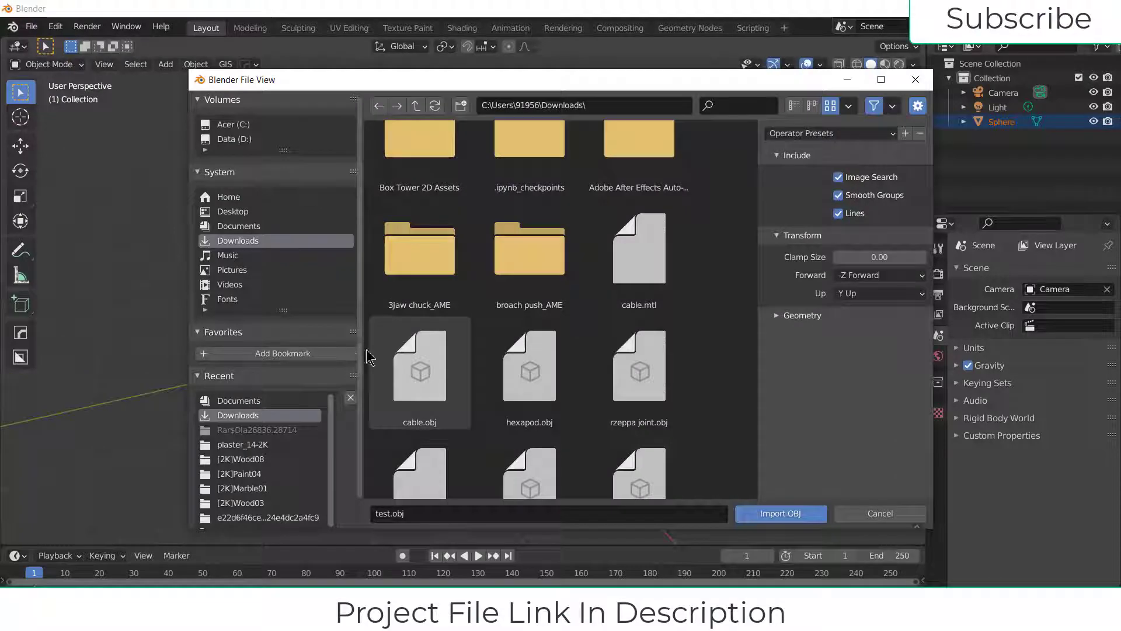
click(419, 368)
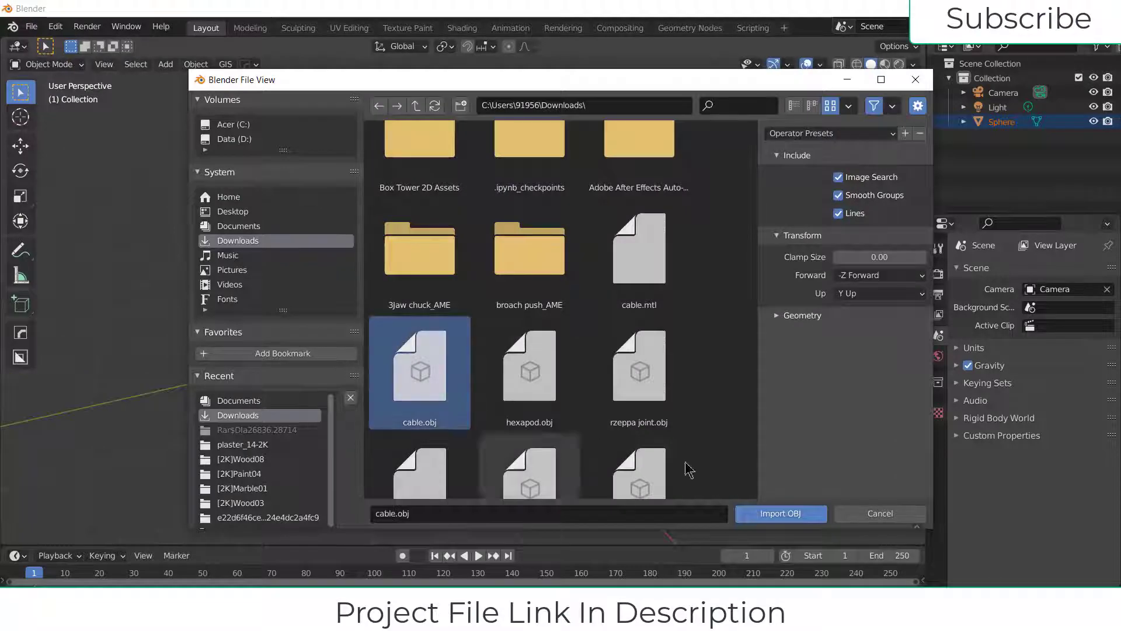
click(799, 517)
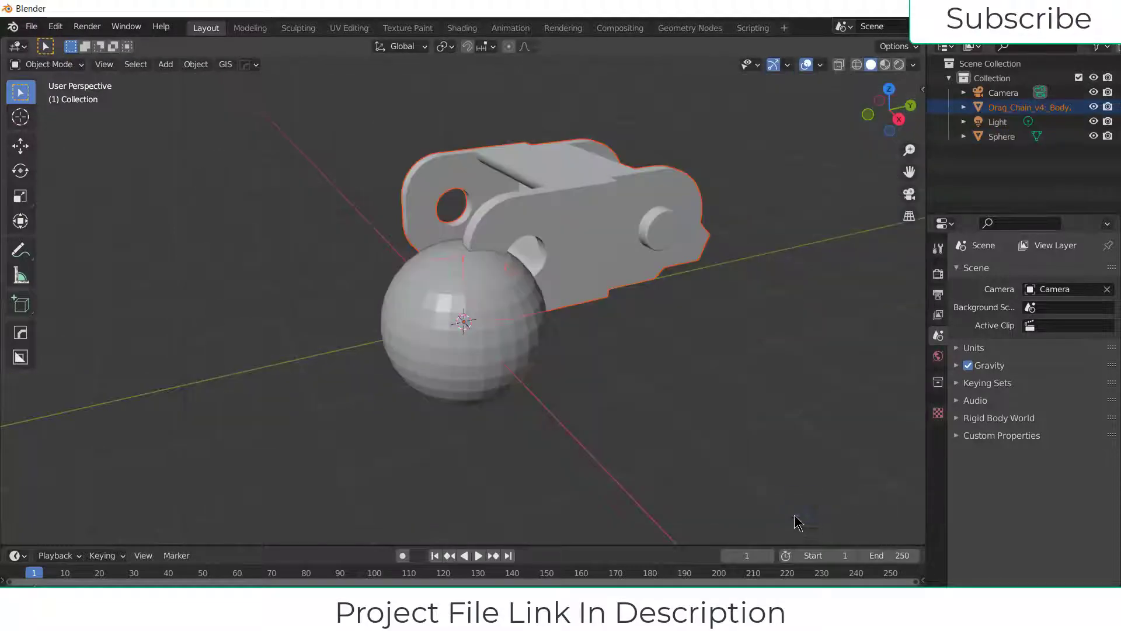
Delete the sphere overlapping the imported chain link
click(499, 361)
key(x)
click(701, 365)
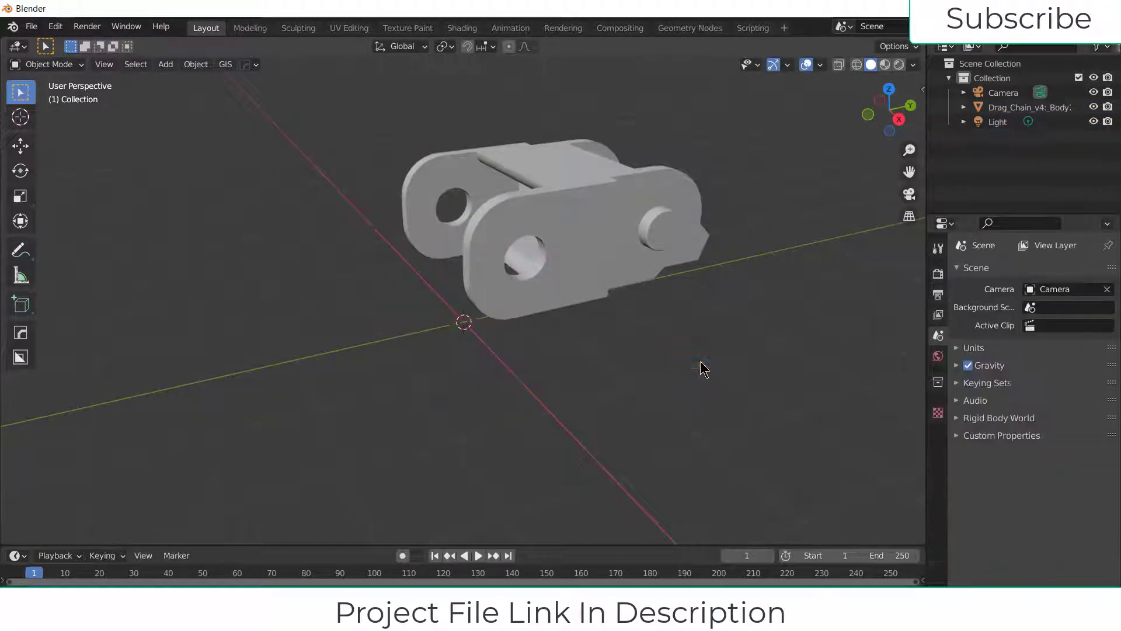
Set the chain link's origin to its geometry
middle_drag(703, 368, 577, 273)
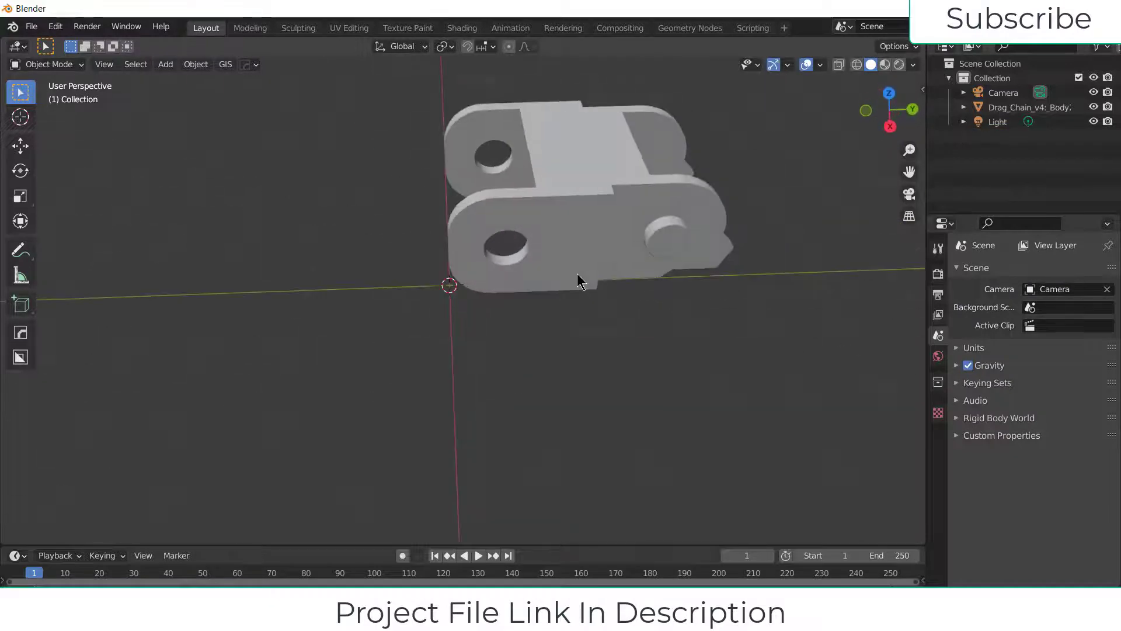
scroll(577, 274, up, 2)
scroll(585, 229, down, 3)
mouse_move(588, 202)
middle_down()
mouse_move(625, 208)
mouse_move(572, 212)
middle_up()
click(582, 188)
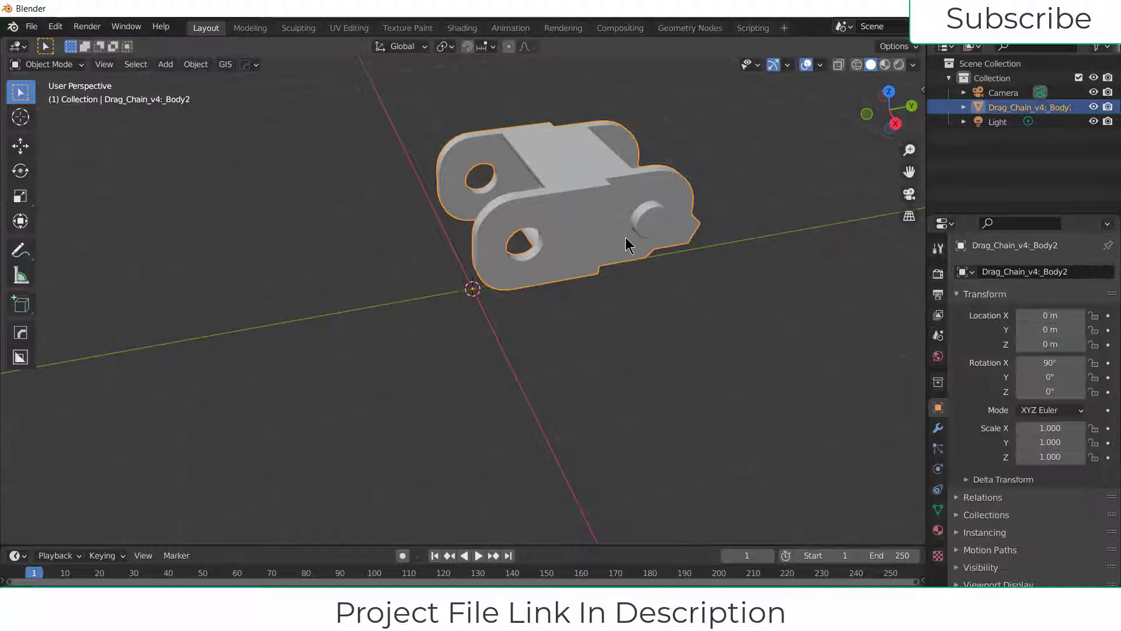
click(197, 64)
mouse_move(310, 97)
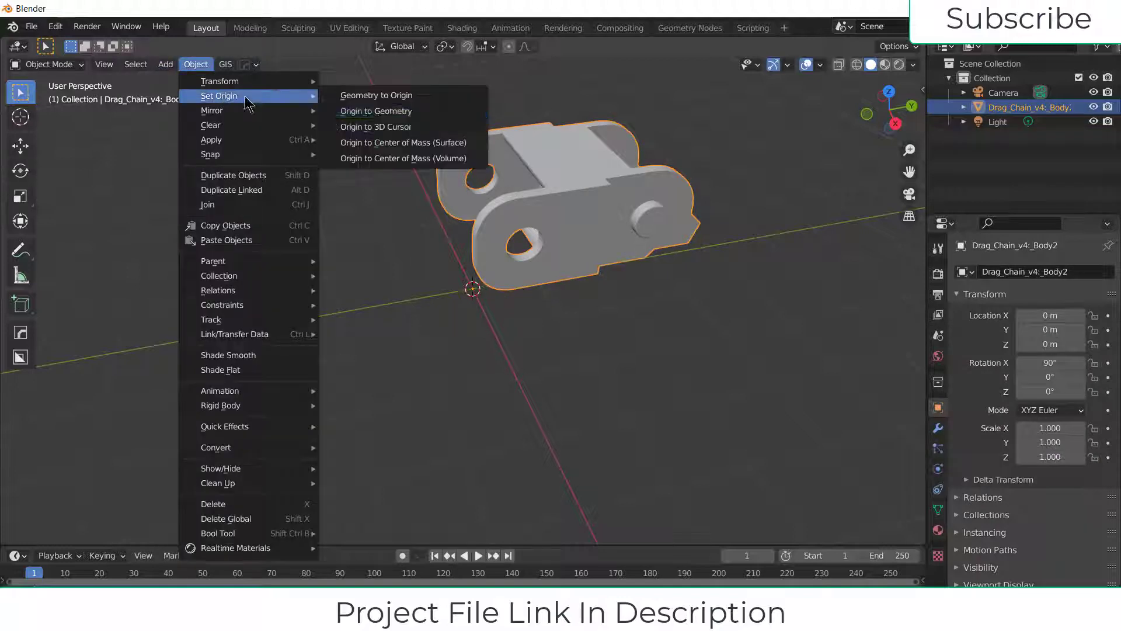
click(362, 111)
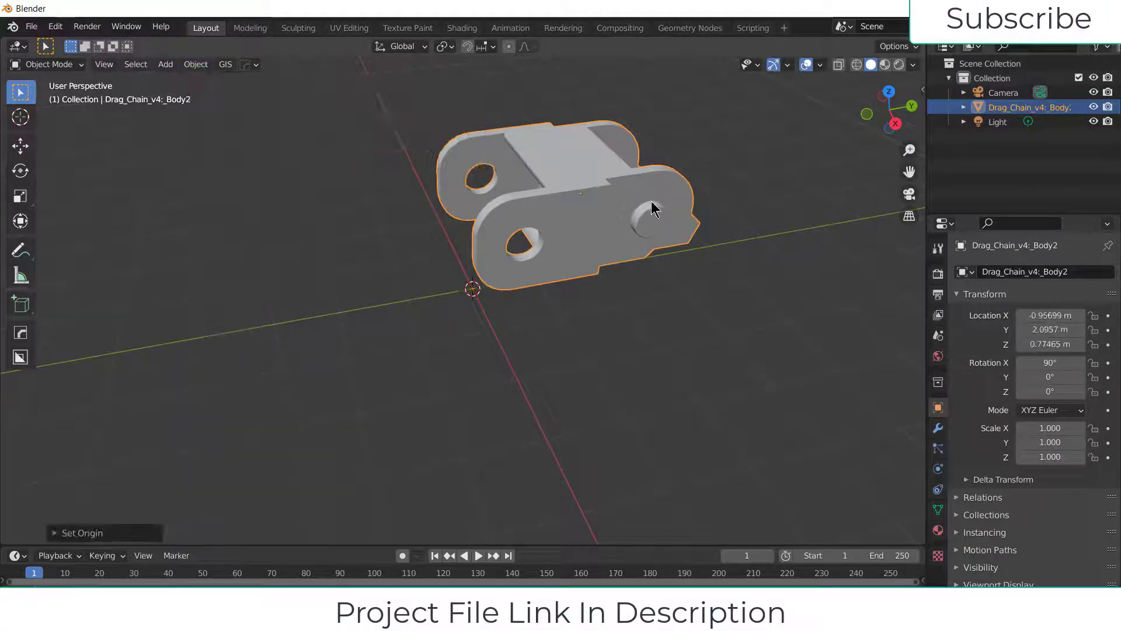
Snap the chain link to the 3D cursor at the world origin and deselect it
click(670, 211)
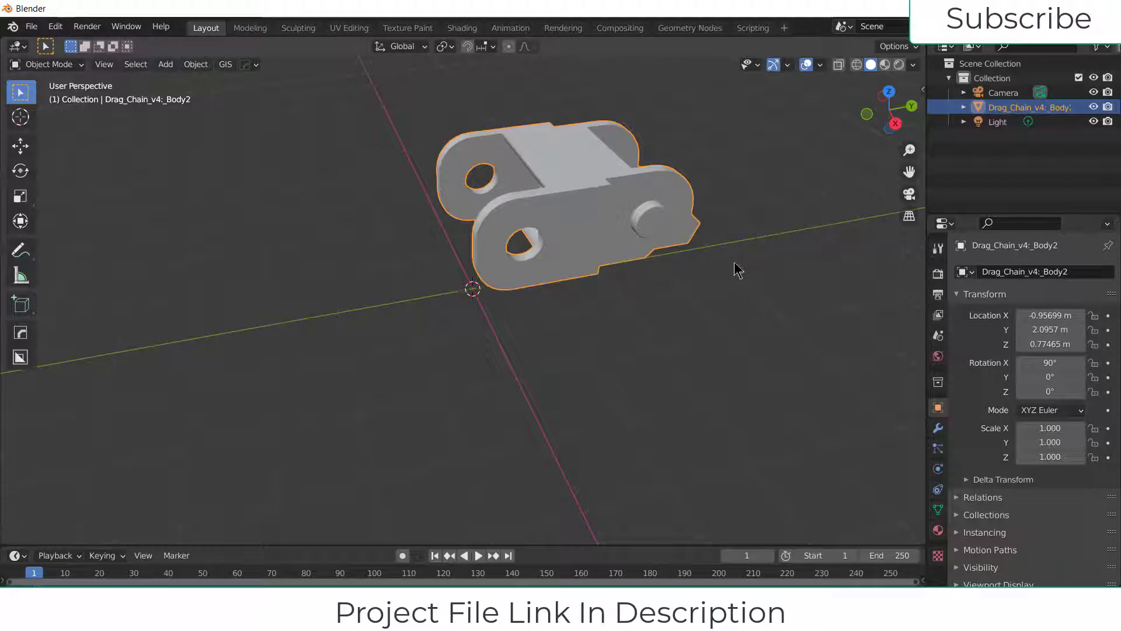
key(shift+s)
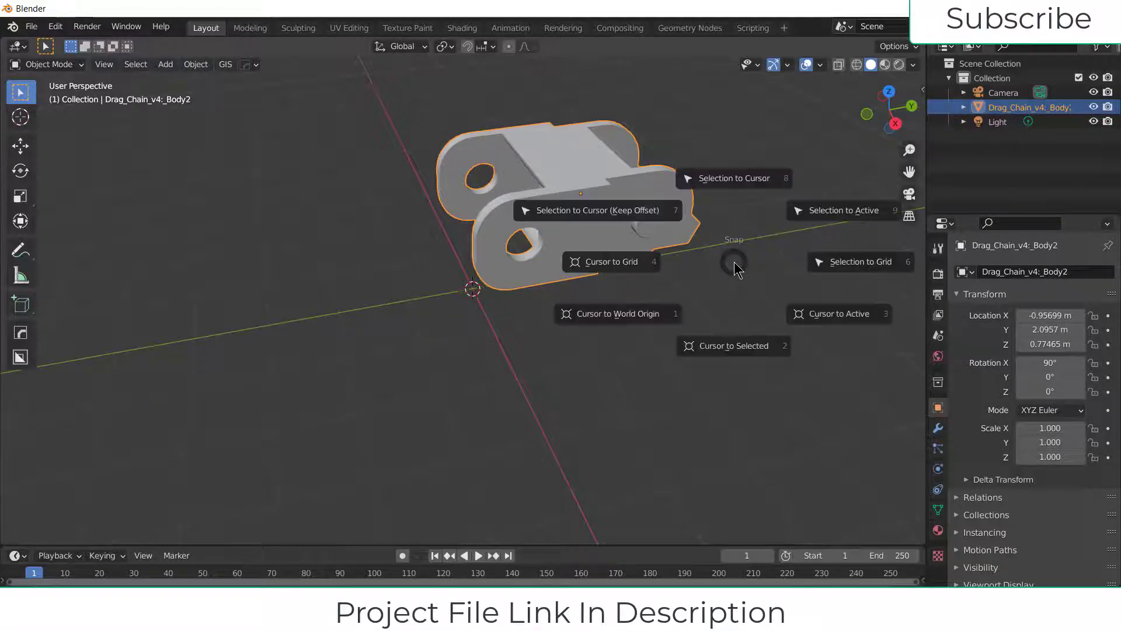
click(742, 181)
click(707, 302)
Scale the chain link uniformly by 0.1
key(KP_1)
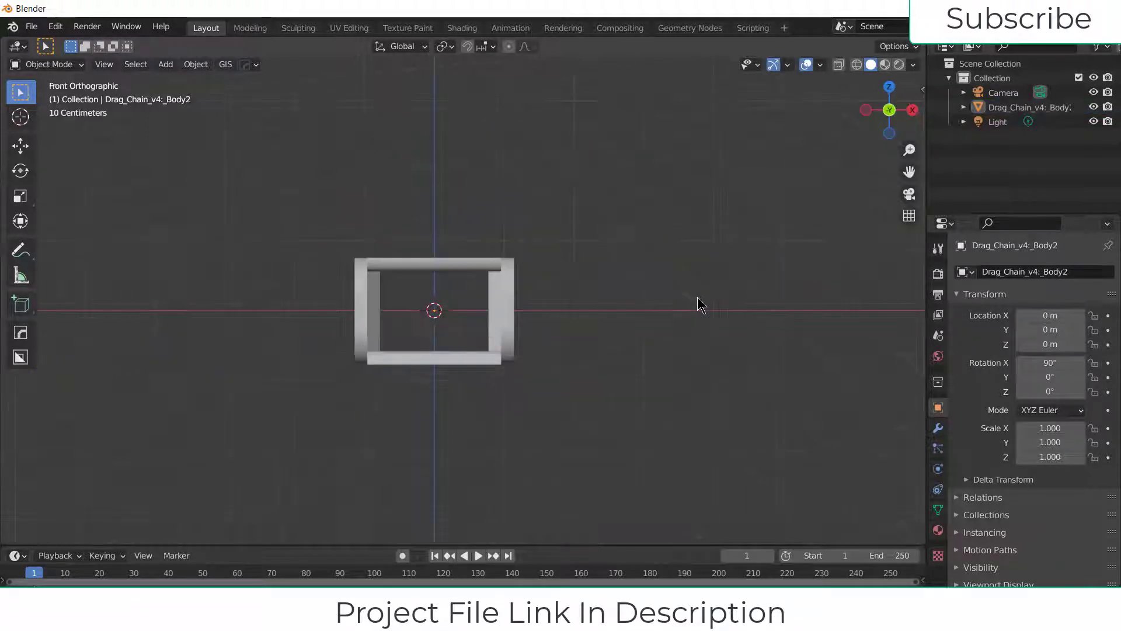
key(KP_3)
shift+middle_drag(693, 326, 538, 340)
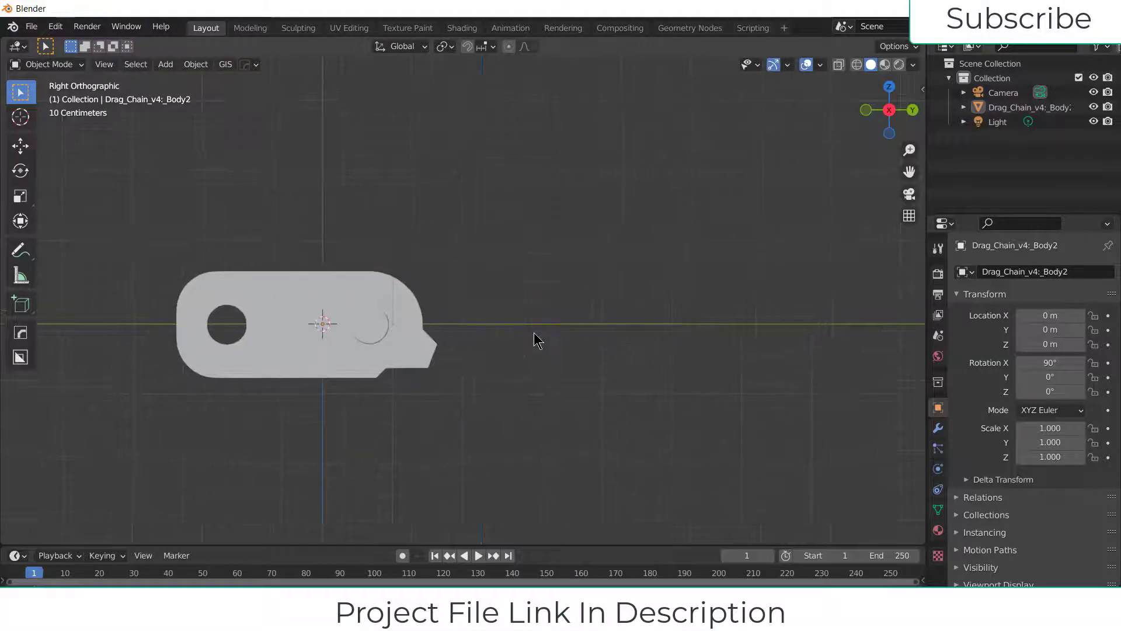
scroll(538, 340, down, 6)
mouse_move(634, 348)
middle_down()
mouse_move(545, 353)
mouse_move(619, 354)
middle_up()
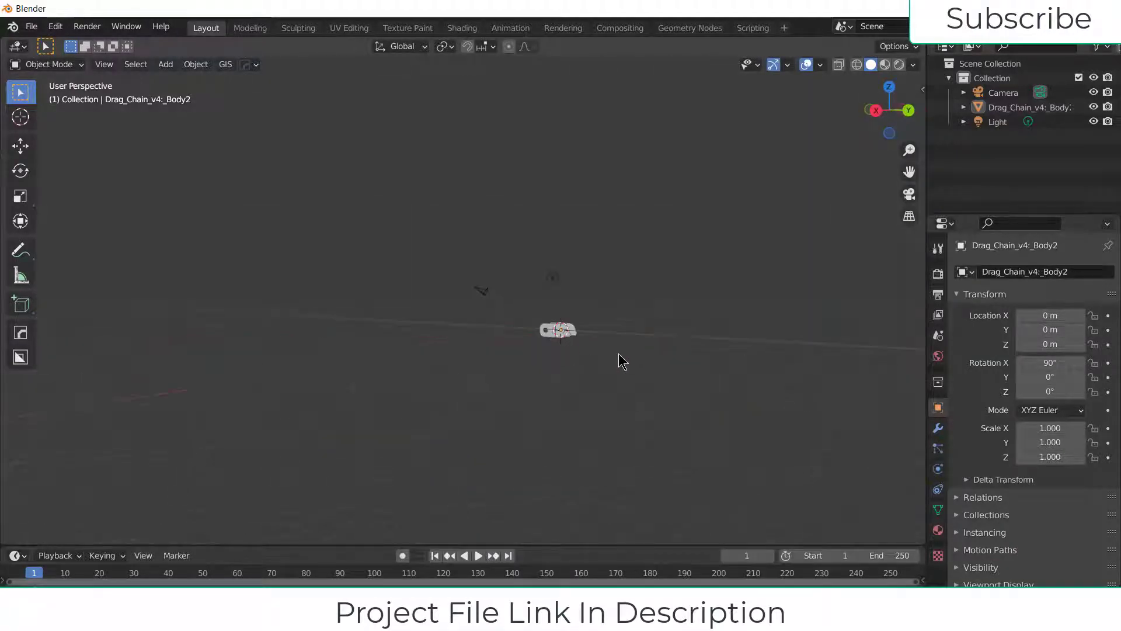
key(KP_1)
key(KP_3)
scroll(536, 315, up, 5)
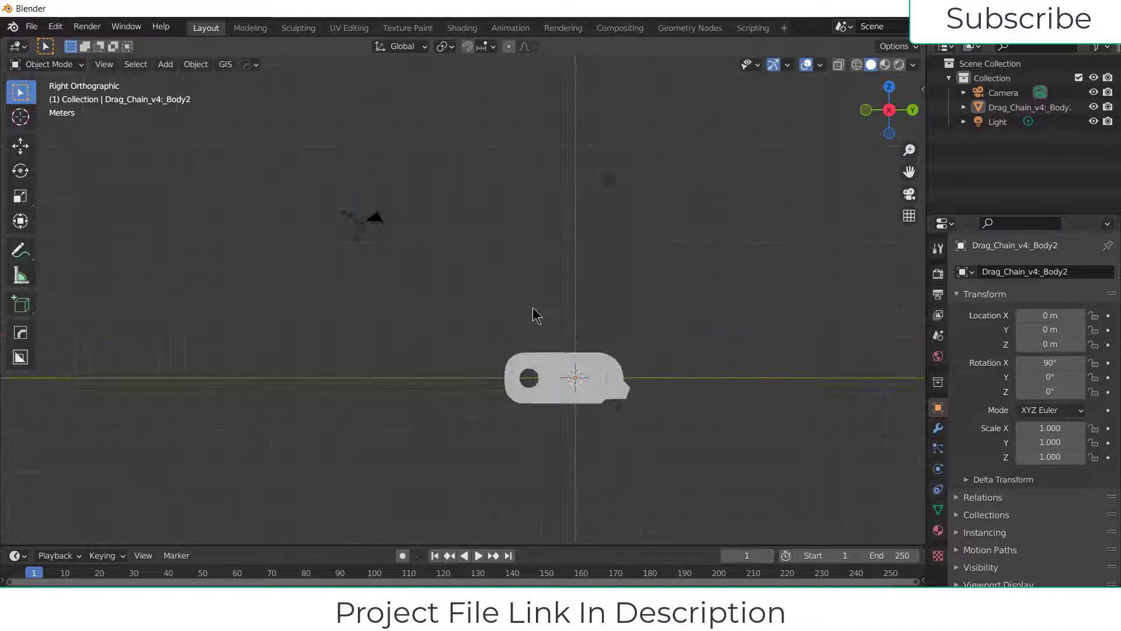
scroll(608, 401, up, 4)
click(608, 400)
key(n)
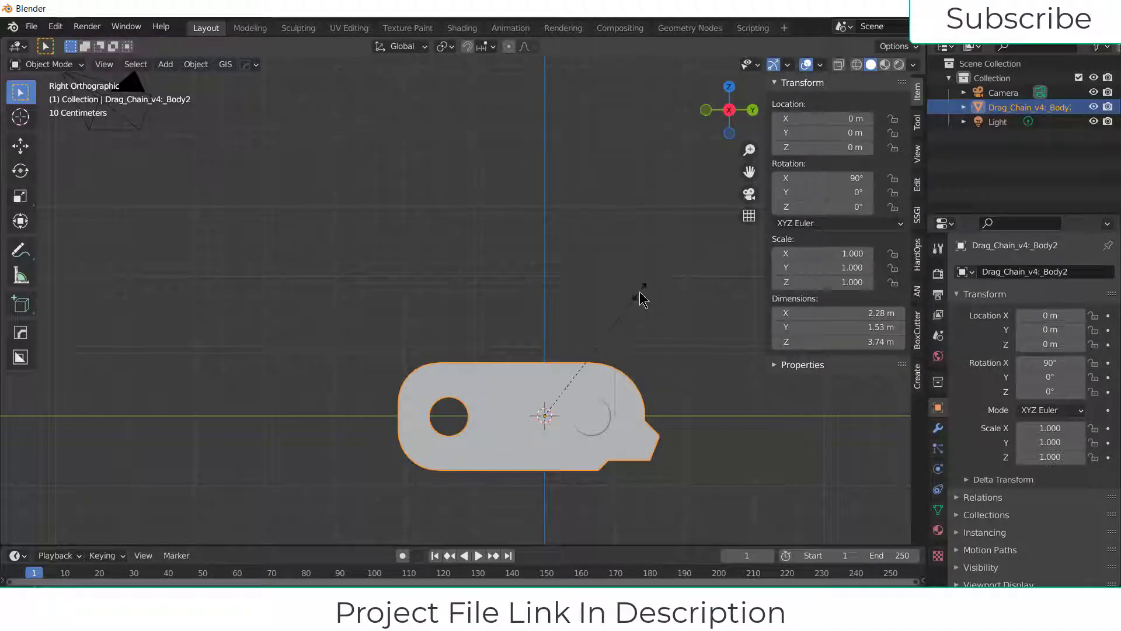
text(.1)
key(Return)
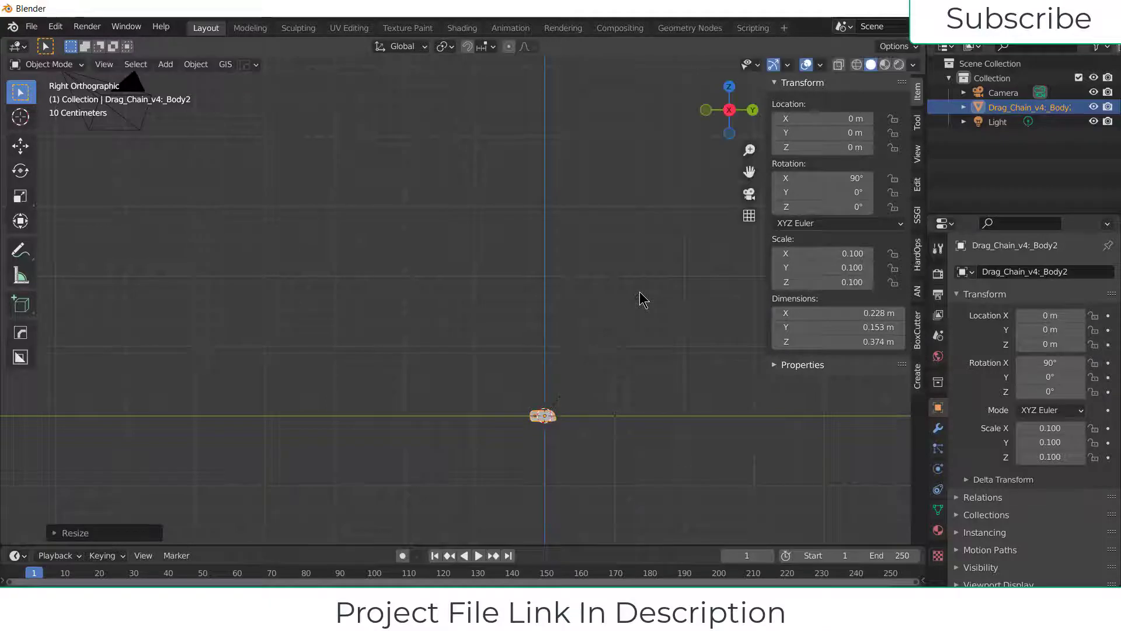
Apply the chain link's scale transform and deselect the link
scroll(580, 431, up, 9)
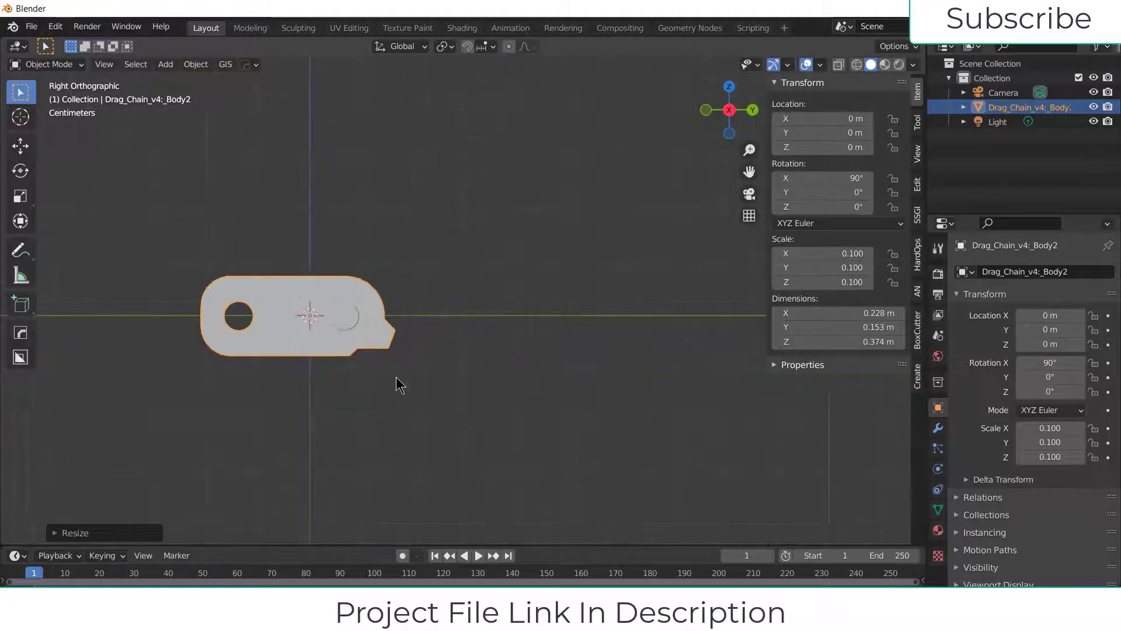
key(ctrl+a)
click(503, 306)
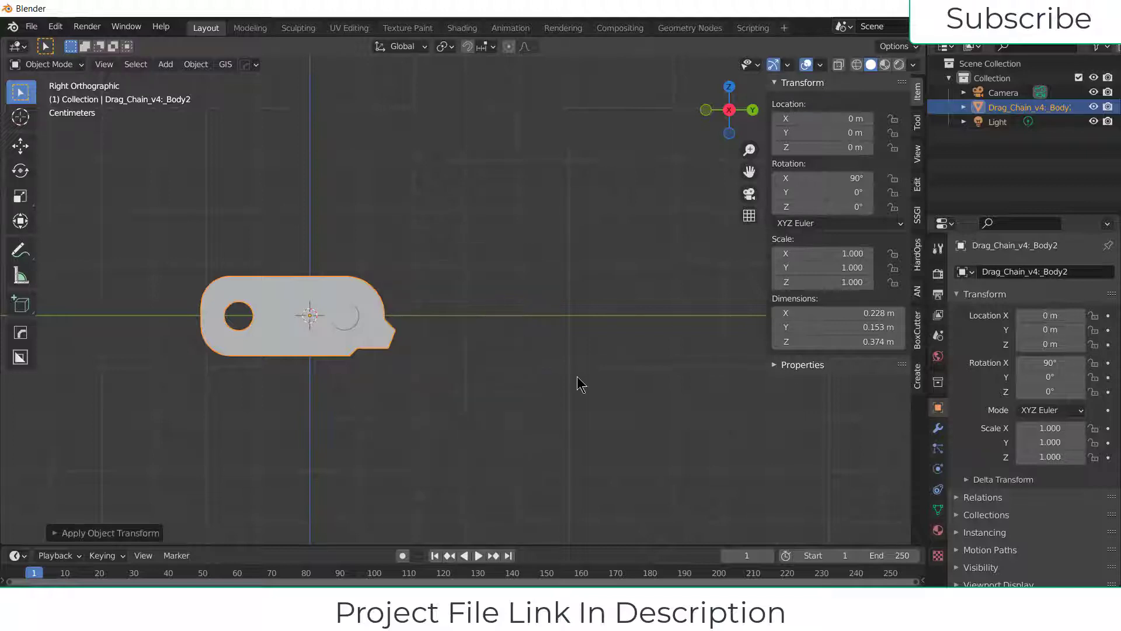
click(578, 378)
key(n)
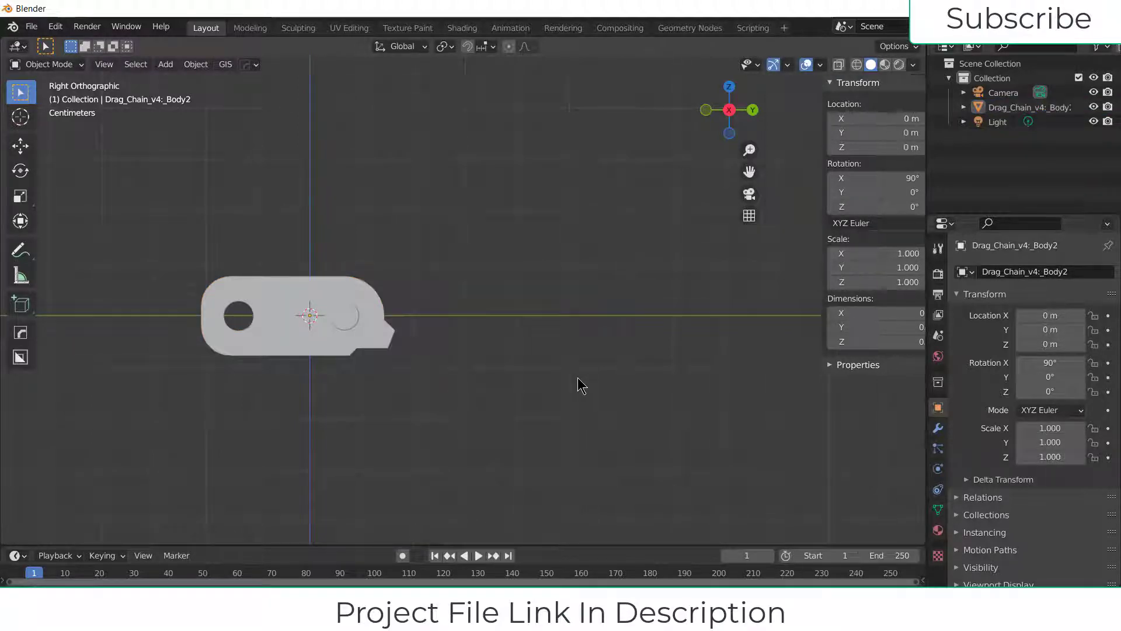
Add a single-vertex mesh at the world origin to start the chain's path
click(173, 65)
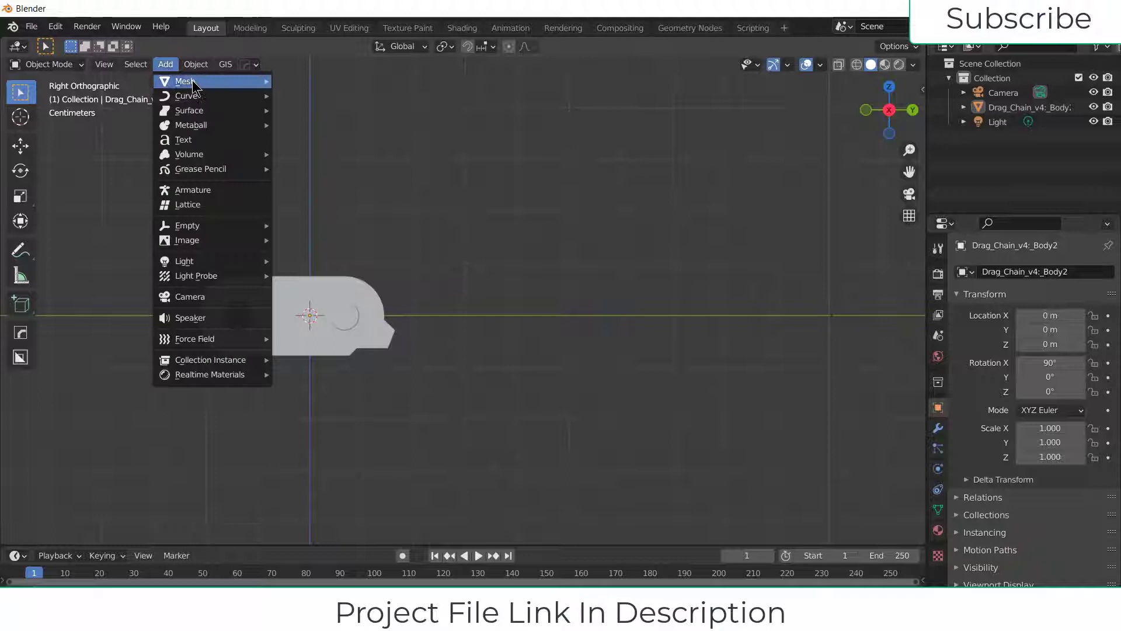
mouse_move(195, 83)
mouse_move(354, 261)
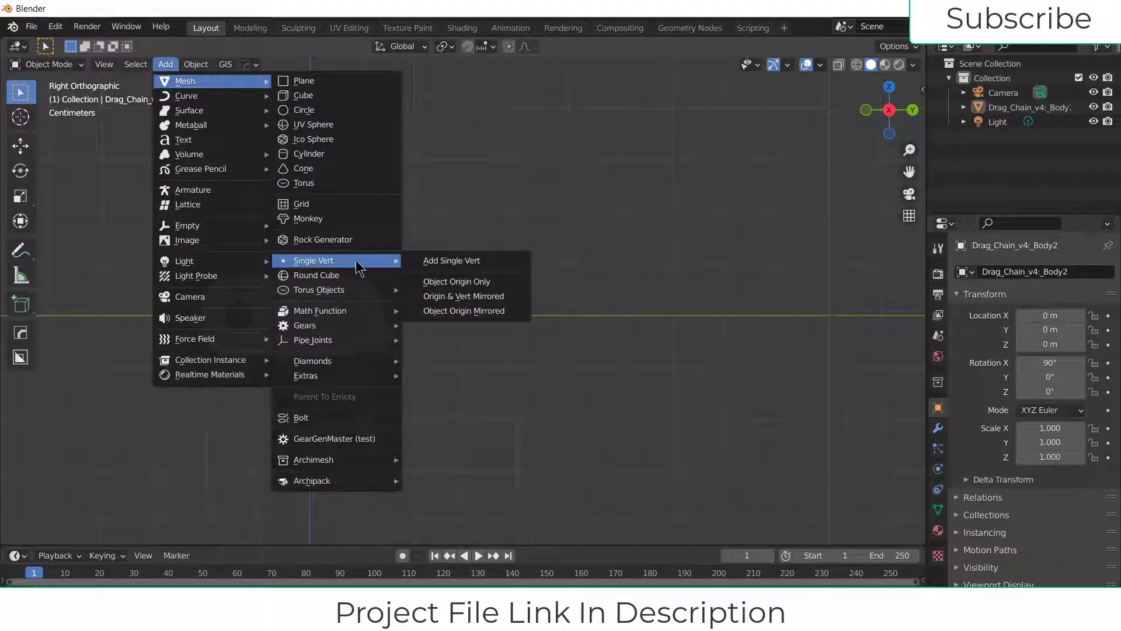
click(431, 262)
Extrude the vertex 3 m along the global Y axis
scroll(409, 333, down, 4)
scroll(614, 402, down, 2)
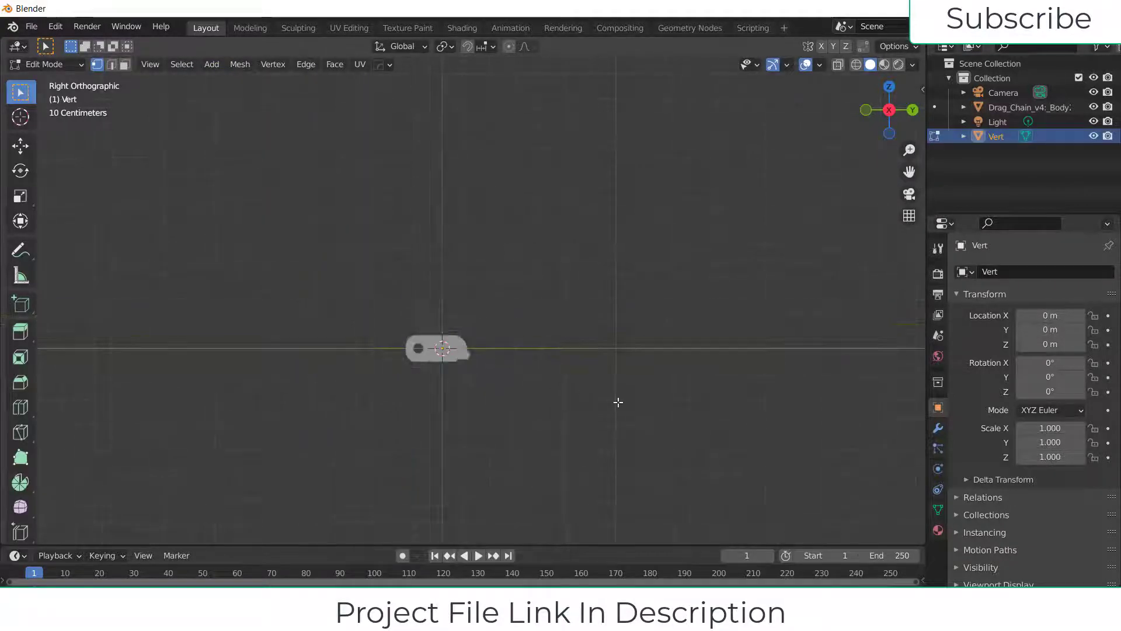
key(g)
key(y)
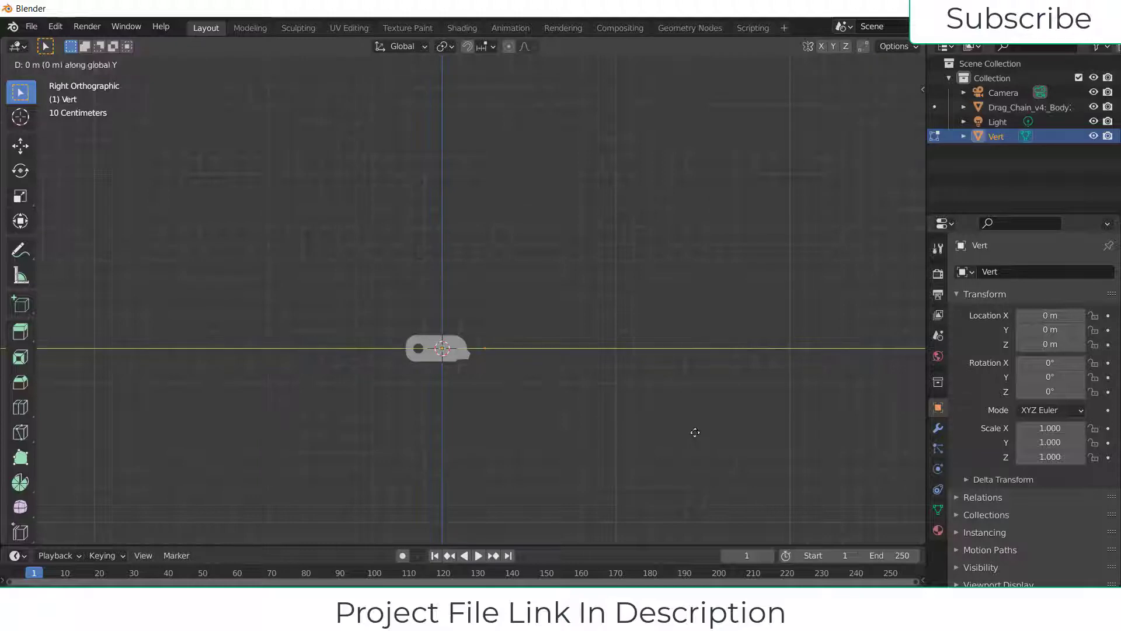
right_click(206, 418)
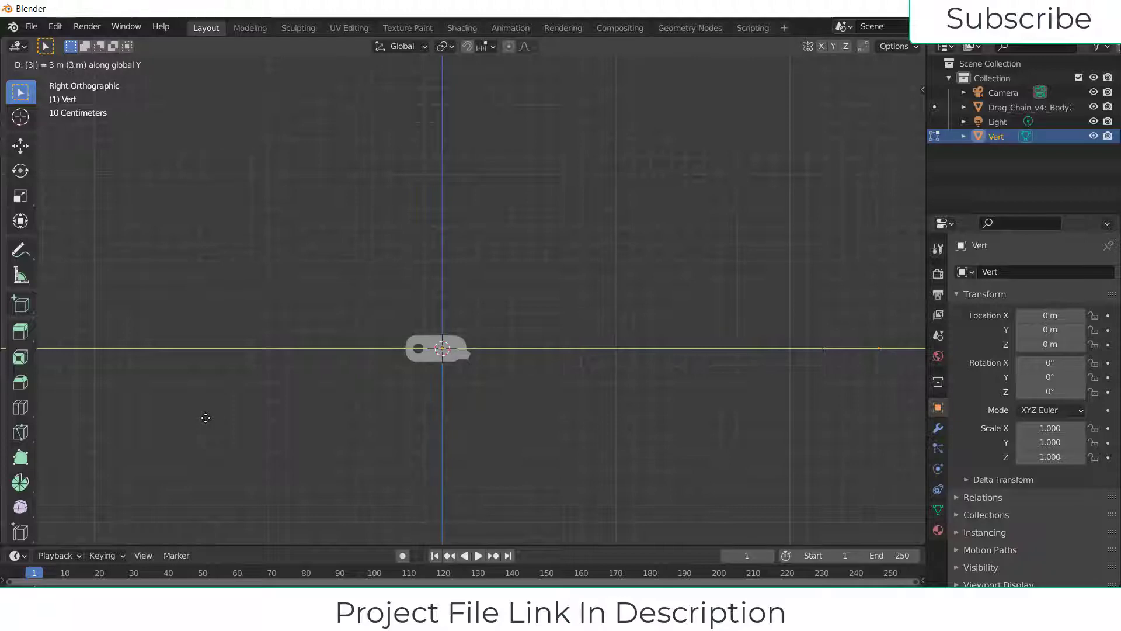
Extrude the path's end vertex about 1 m upward along the global Z axis
scroll(209, 415, down, 3)
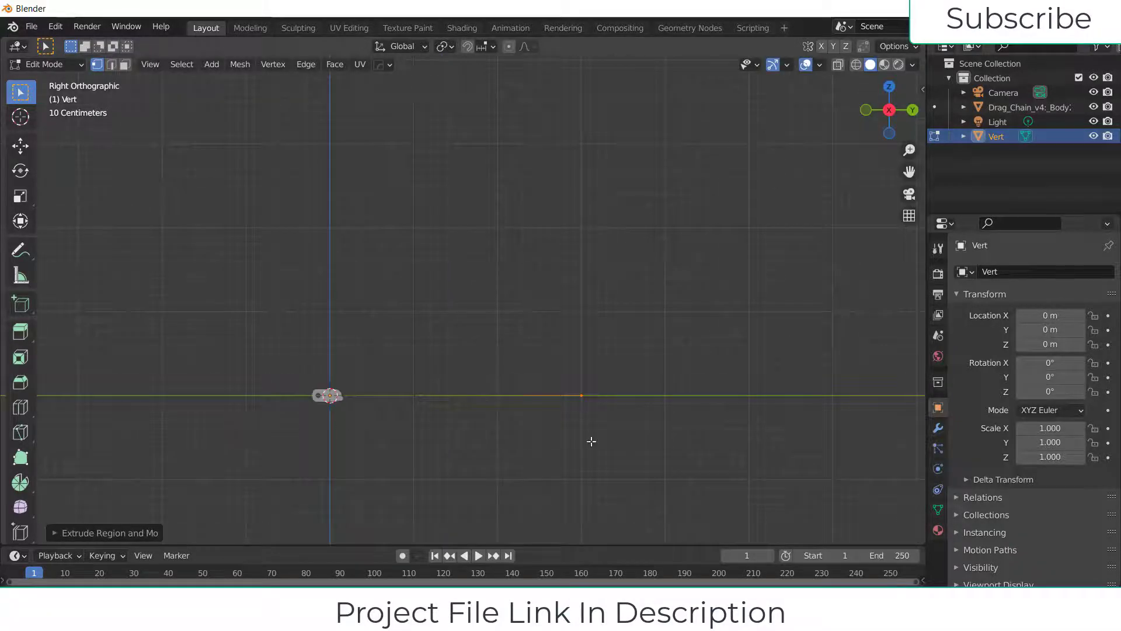
key(g)
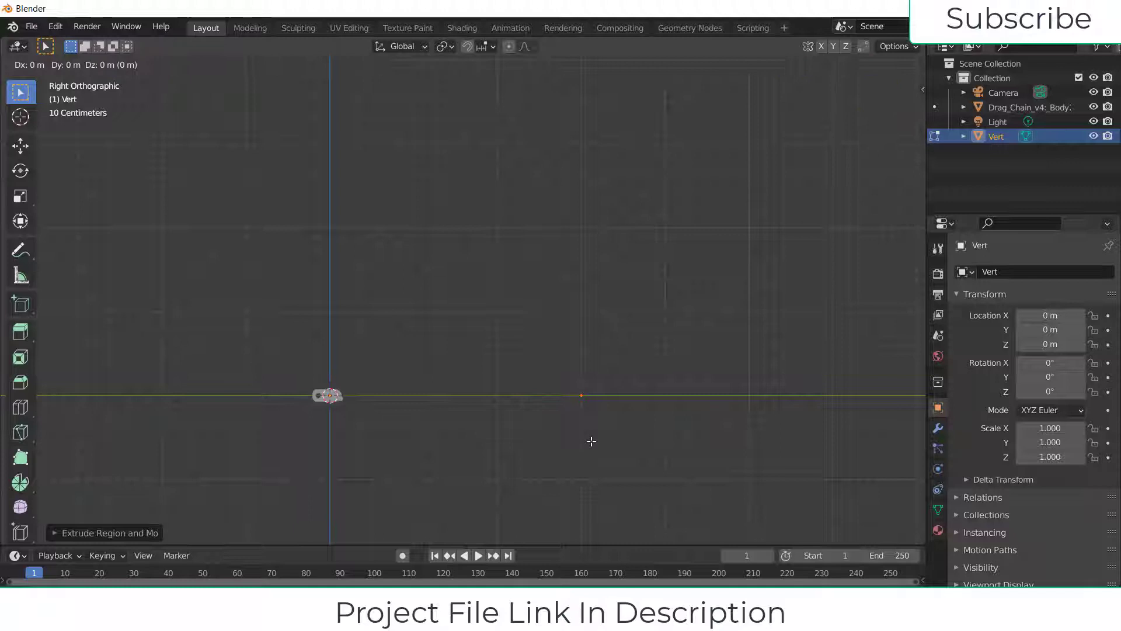
key(z)
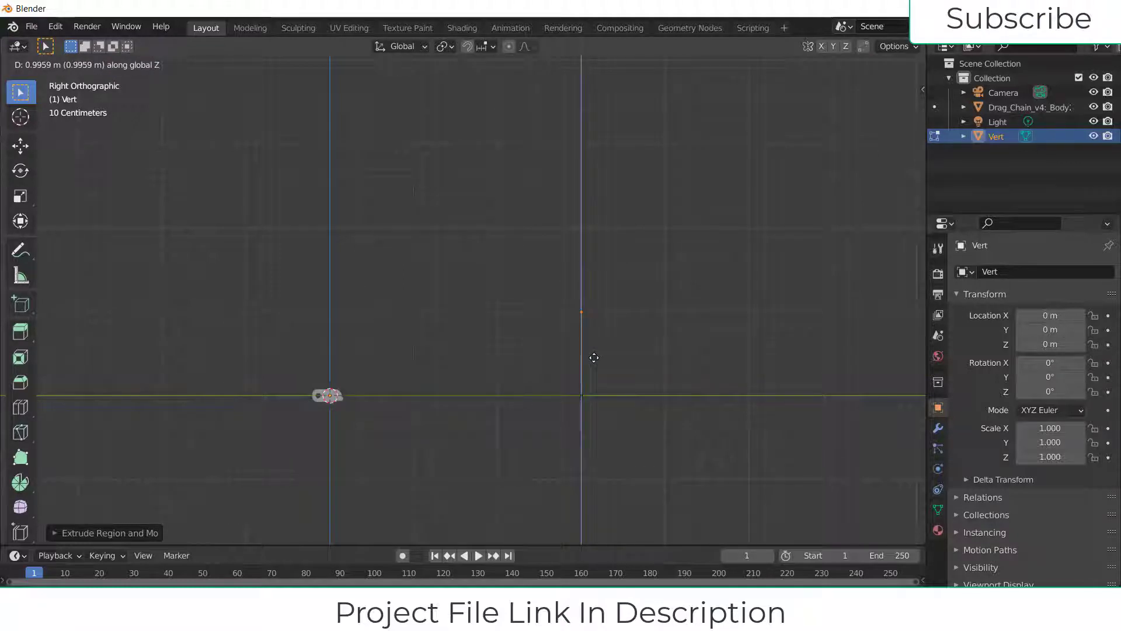
click(594, 358)
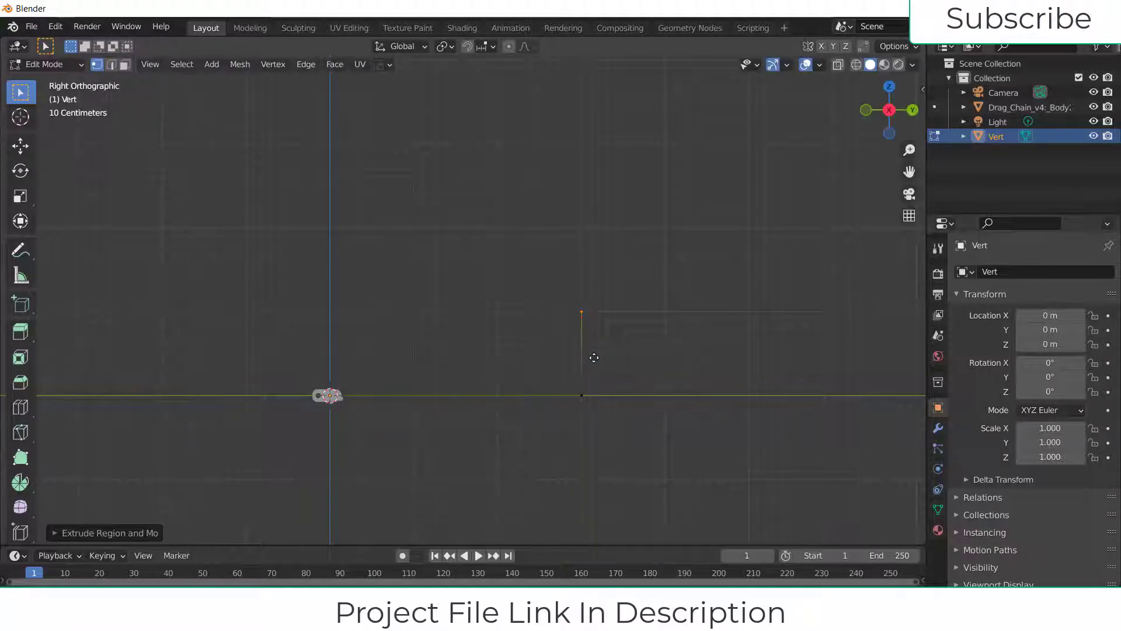
Extrude the upper vertex back along the negative Y axis until it sits directly above the chain link
key(e)
key(y)
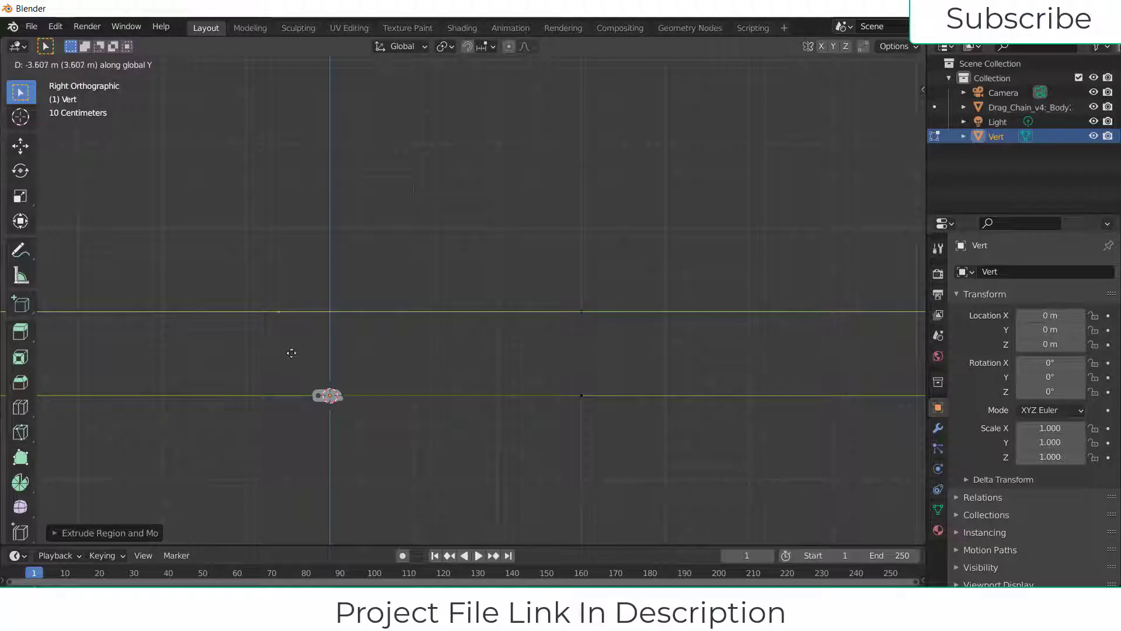
click(337, 352)
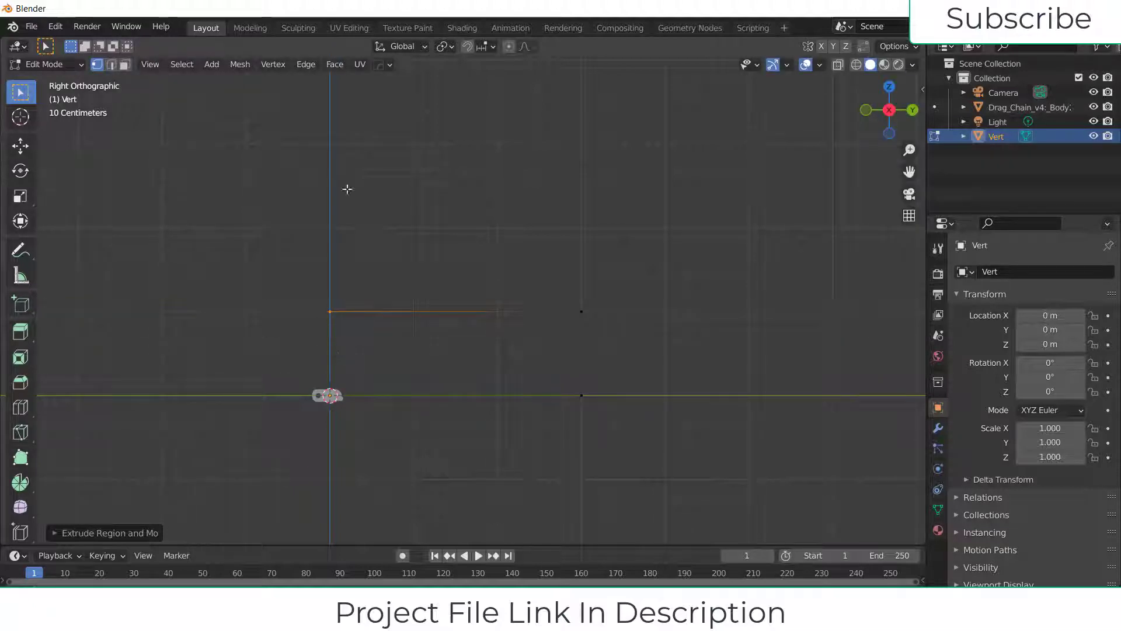
Bevel the path's lower corner vertex in Vertices mode with a 0.5 m width and 10 segments
click(578, 387)
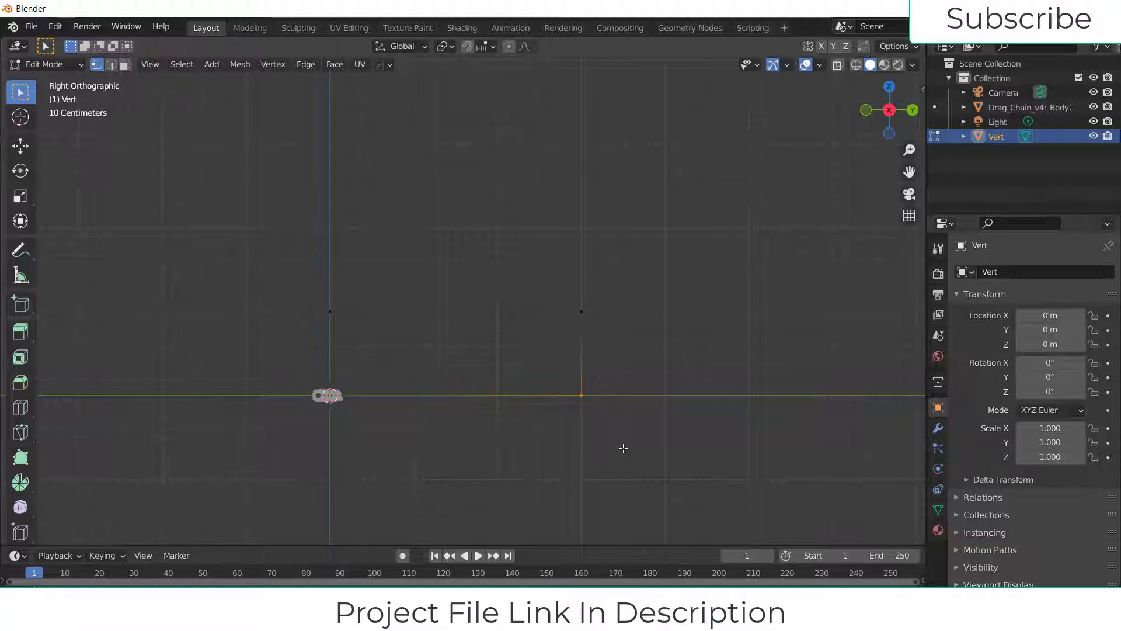
key(e)
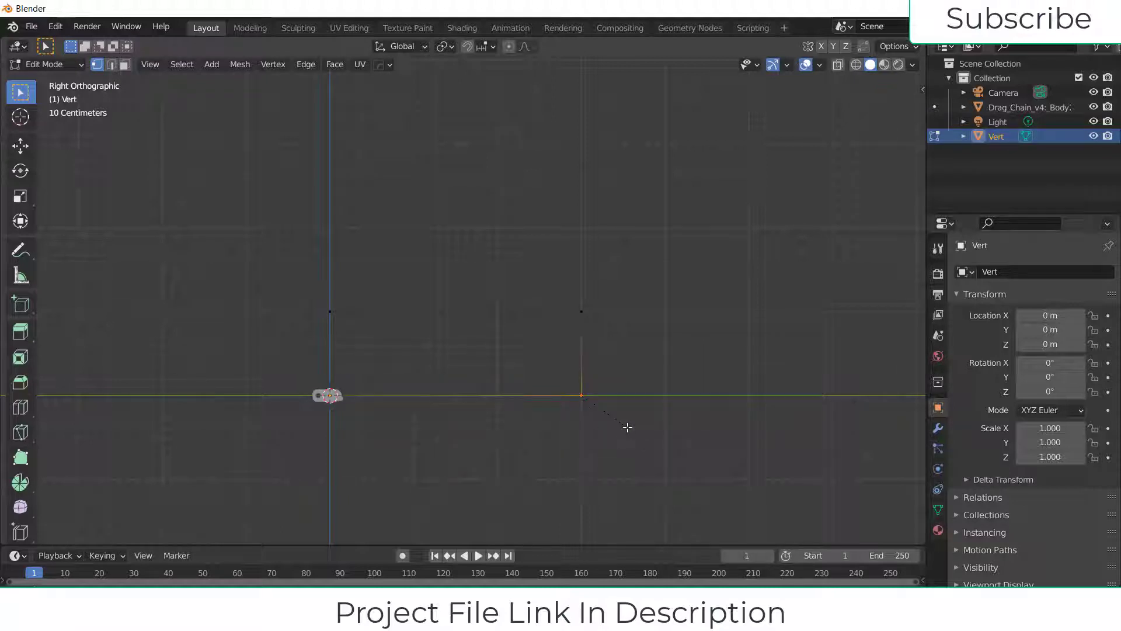
click(711, 456)
click(73, 532)
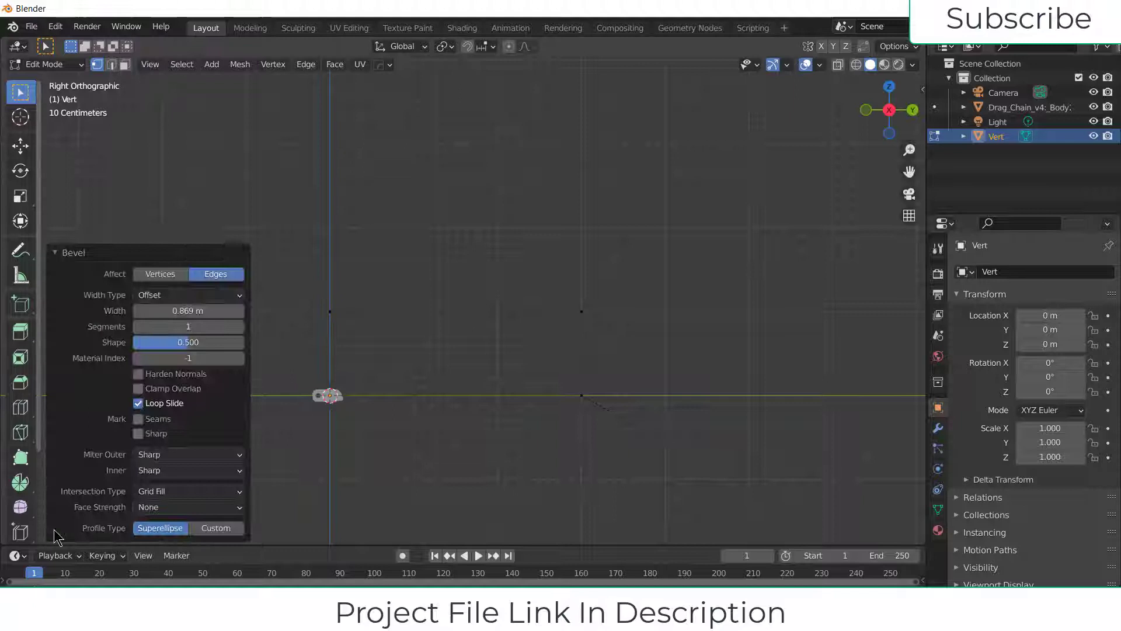
click(178, 278)
click(188, 311)
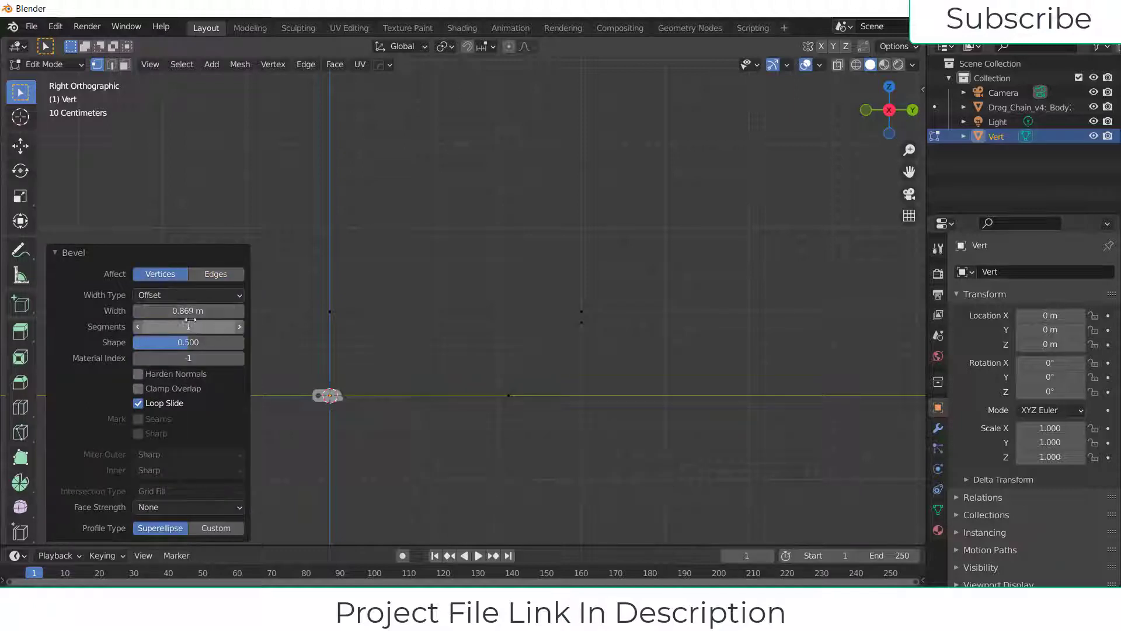
key(ctrl+a)
text(0.5)
key(Return)
drag(188, 326, 204, 327)
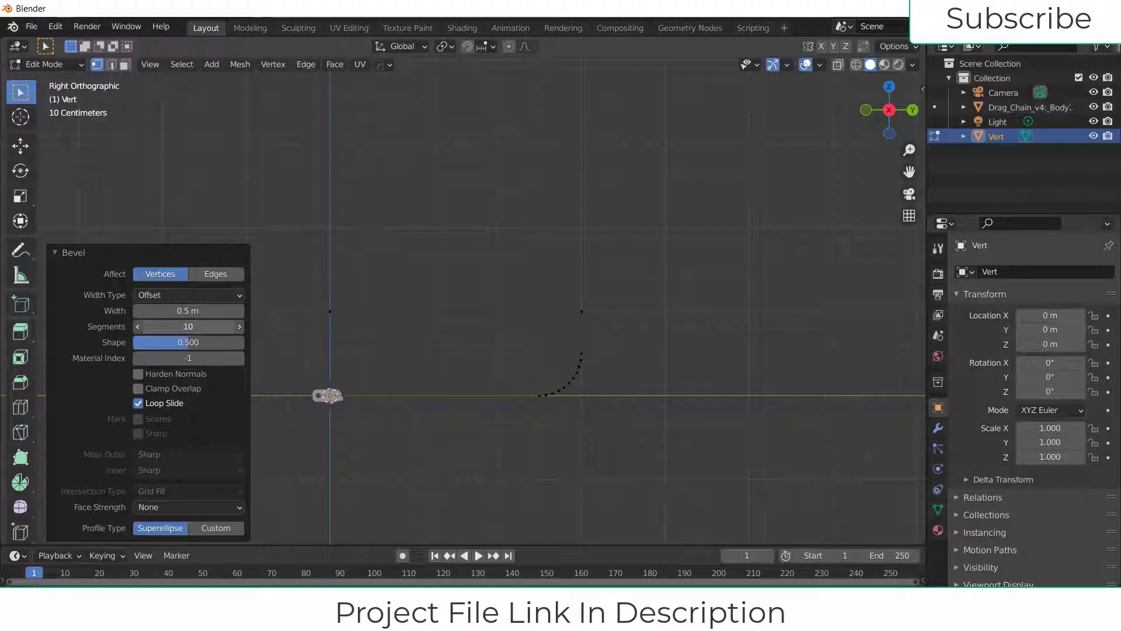
Bevel the path's upper corner vertex in Vertices mode with a 0.5 m width and 10 segments to complete the U-turn
drag(556, 279, 597, 319)
key(ctrl+shift+b)
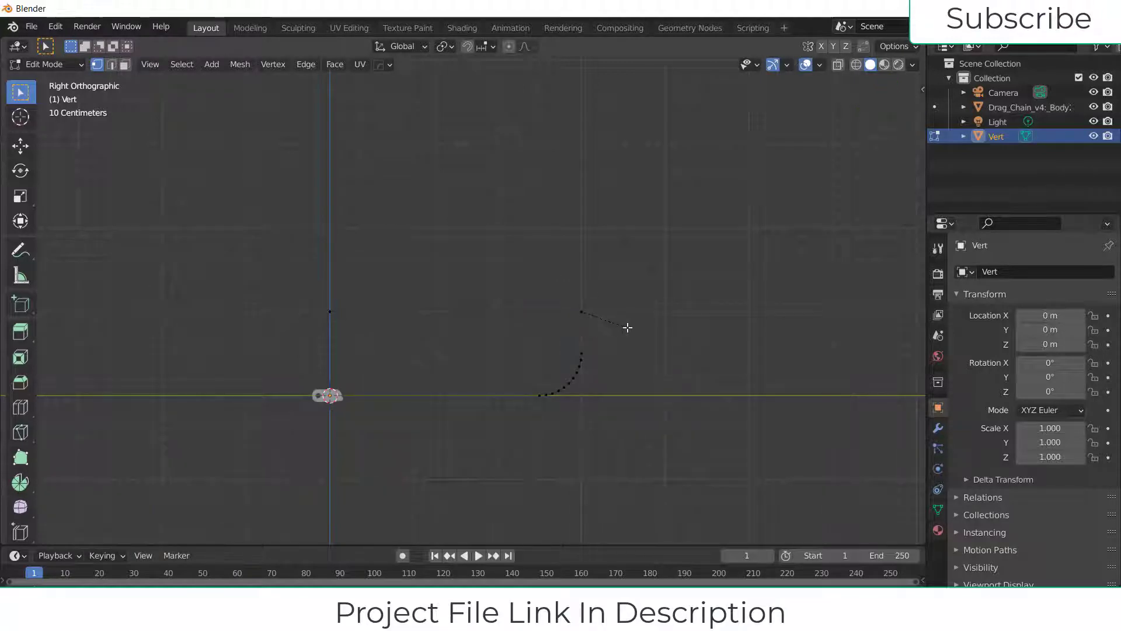
click(634, 326)
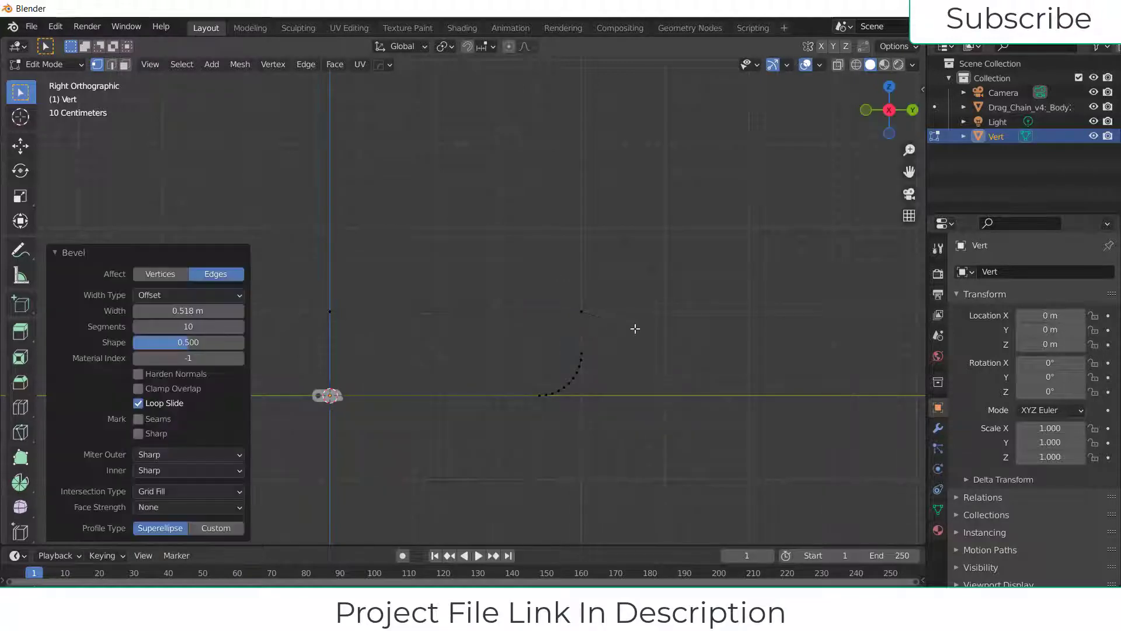
click(197, 311)
text(.5)
key(Return)
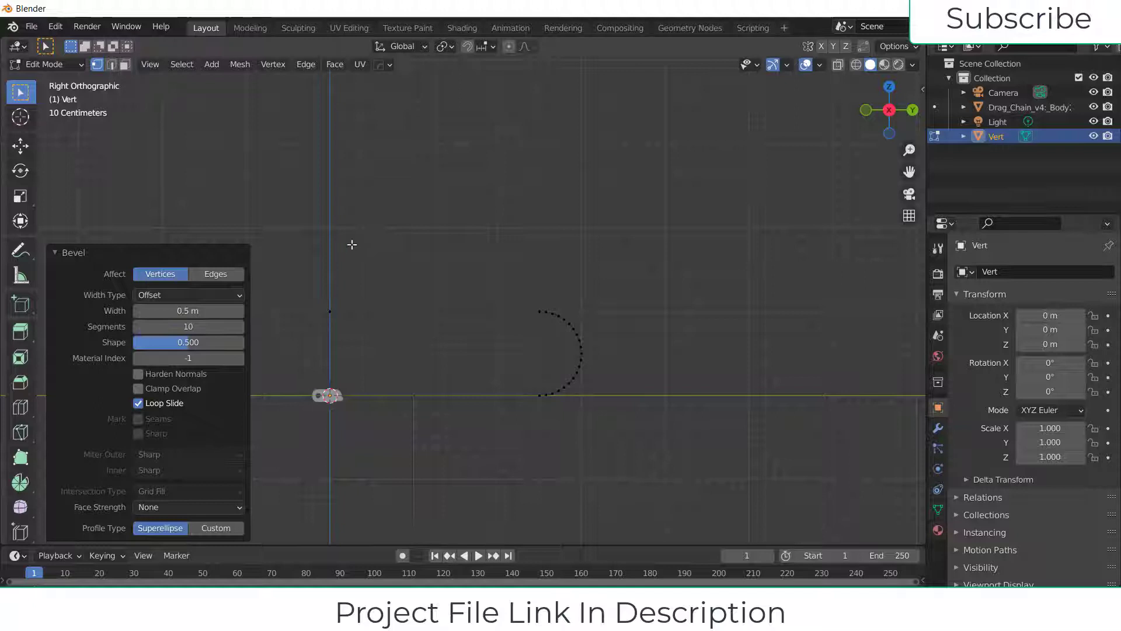
Subdivide the path's upper straight edge with 20 cuts
scroll(521, 325, up, 3)
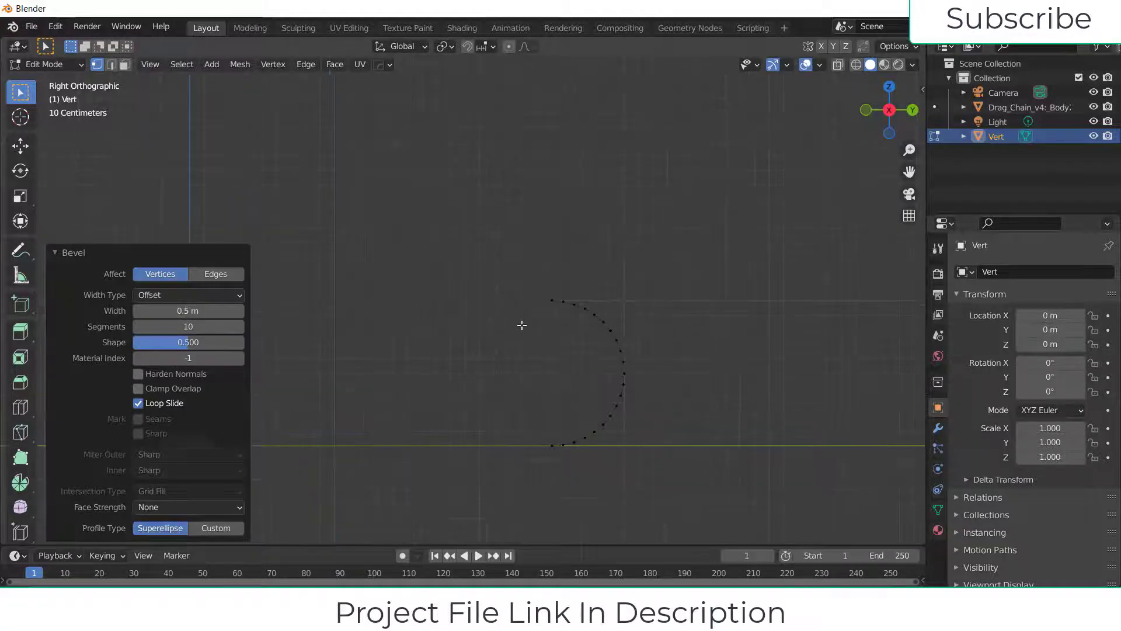
key(e)
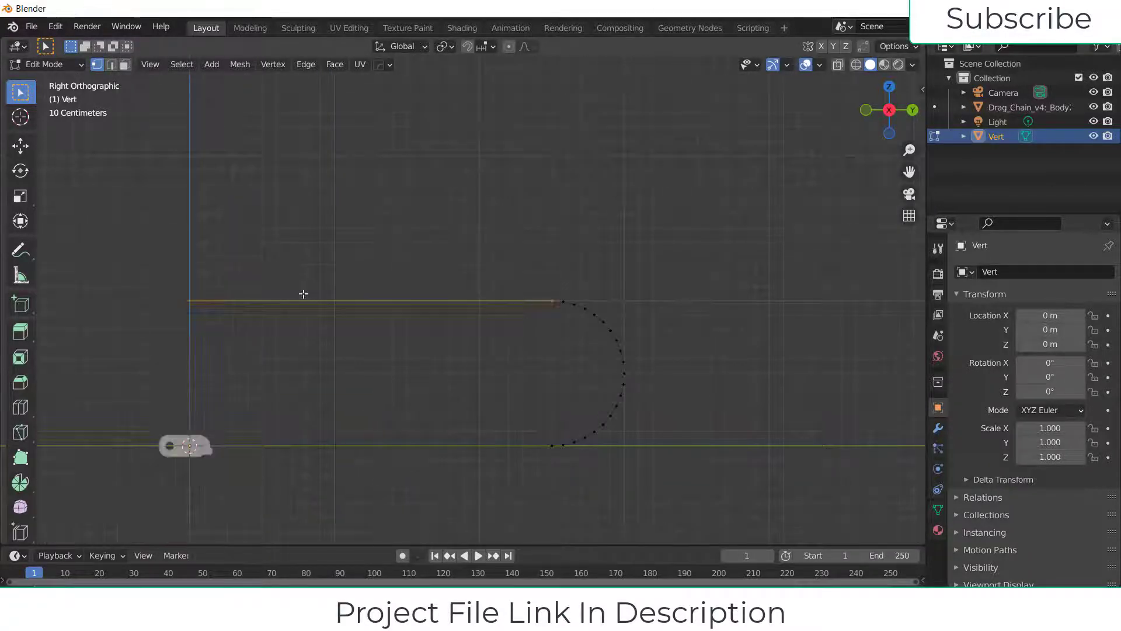
right_click(292, 240)
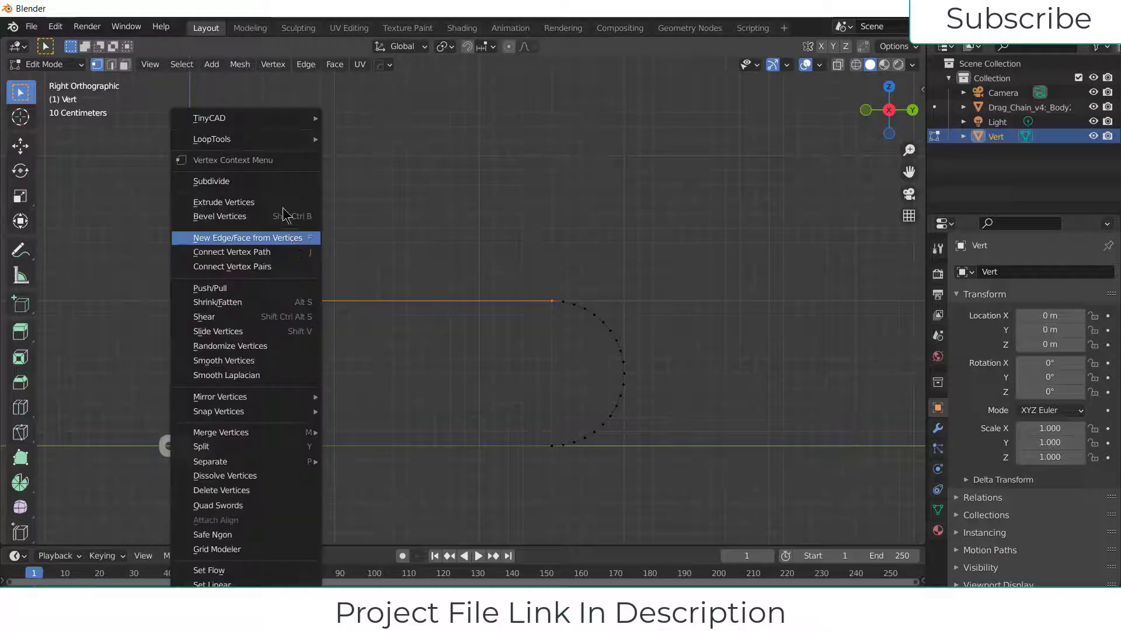
click(273, 181)
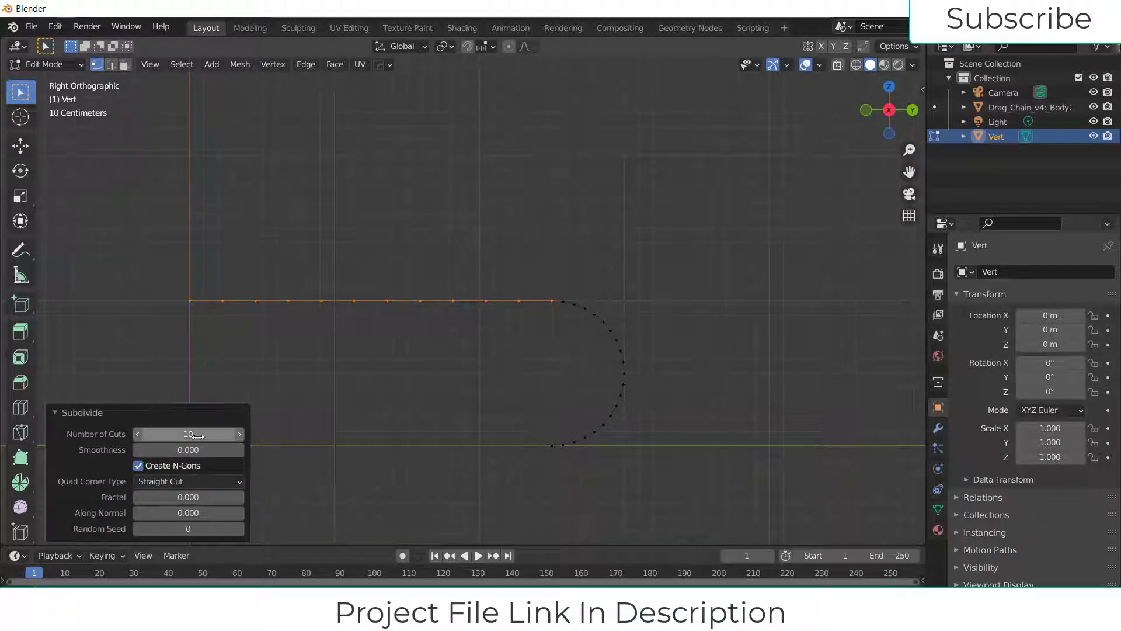
click(188, 433)
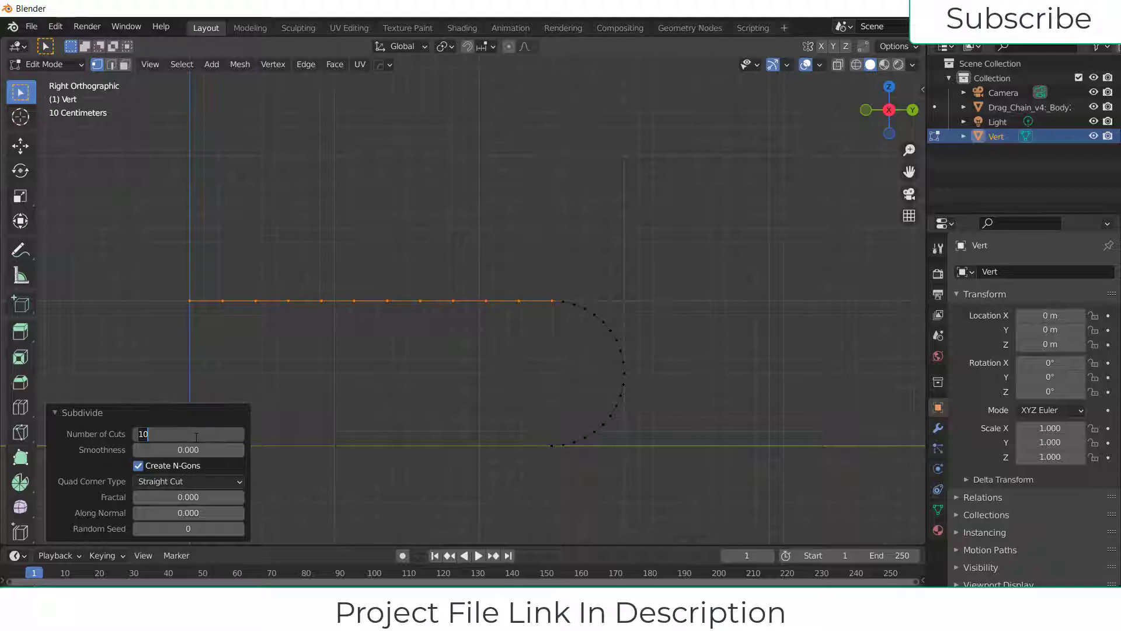
text(20)
key(Return)
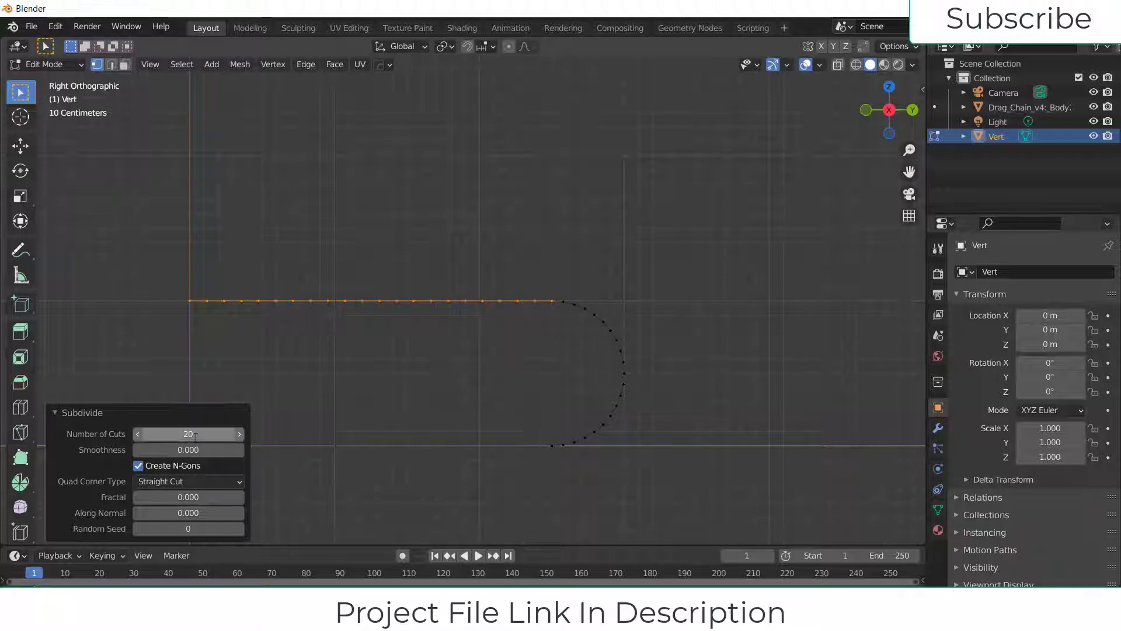
Raise the upper edge's subdivision to 22 cuts so its vertex spacing matches the arc's
click(195, 434)
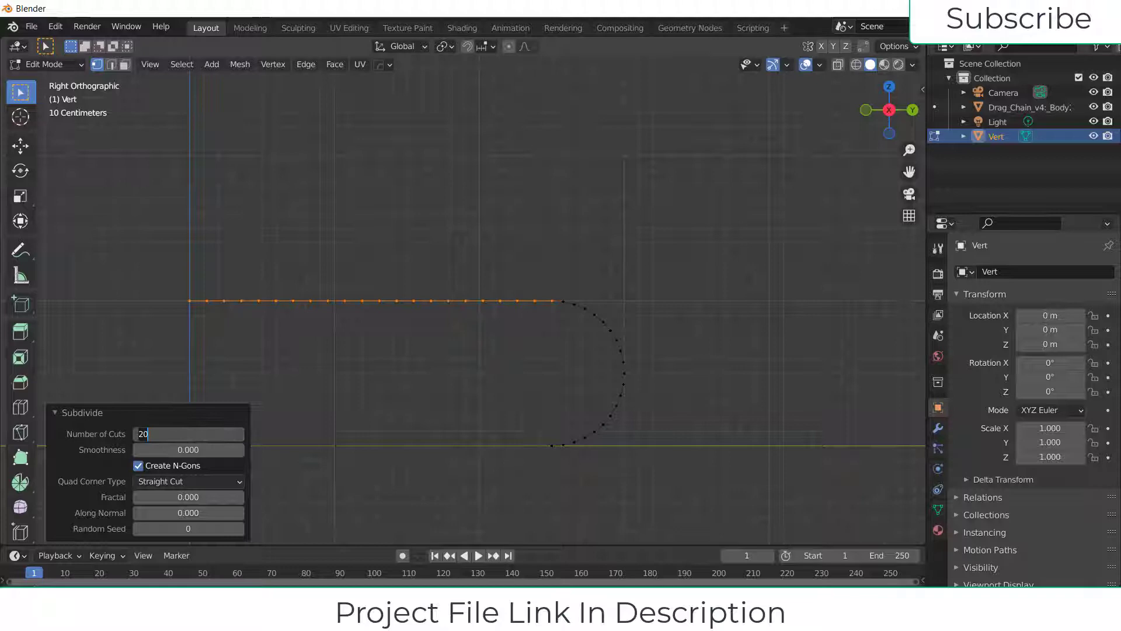
text(1)
key(Return)
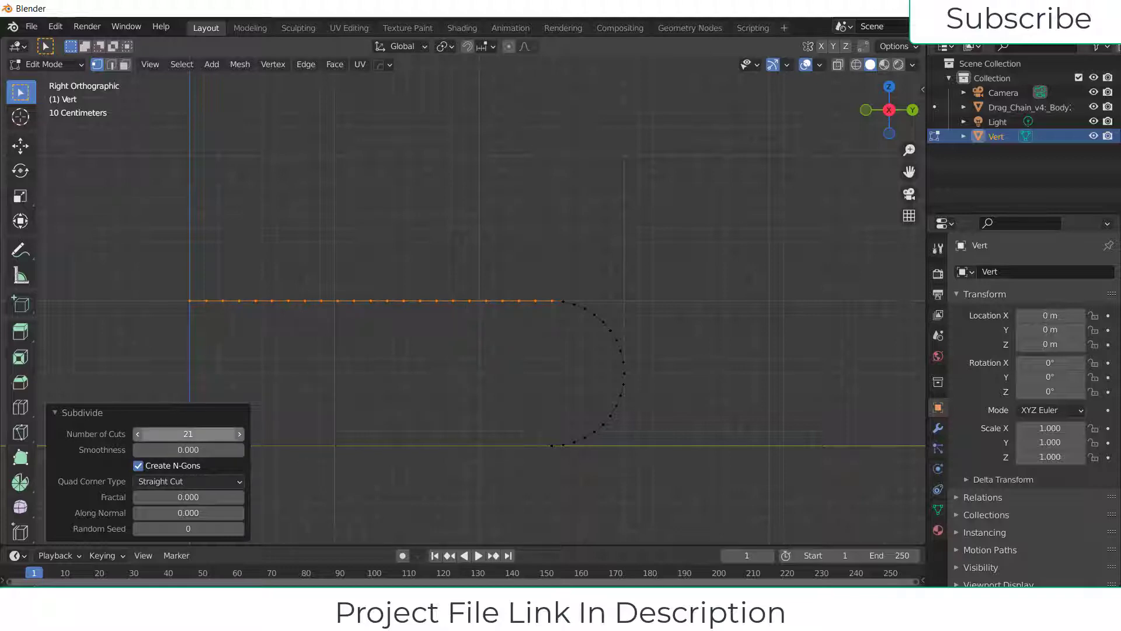
click(188, 434)
key(Return)
click(448, 368)
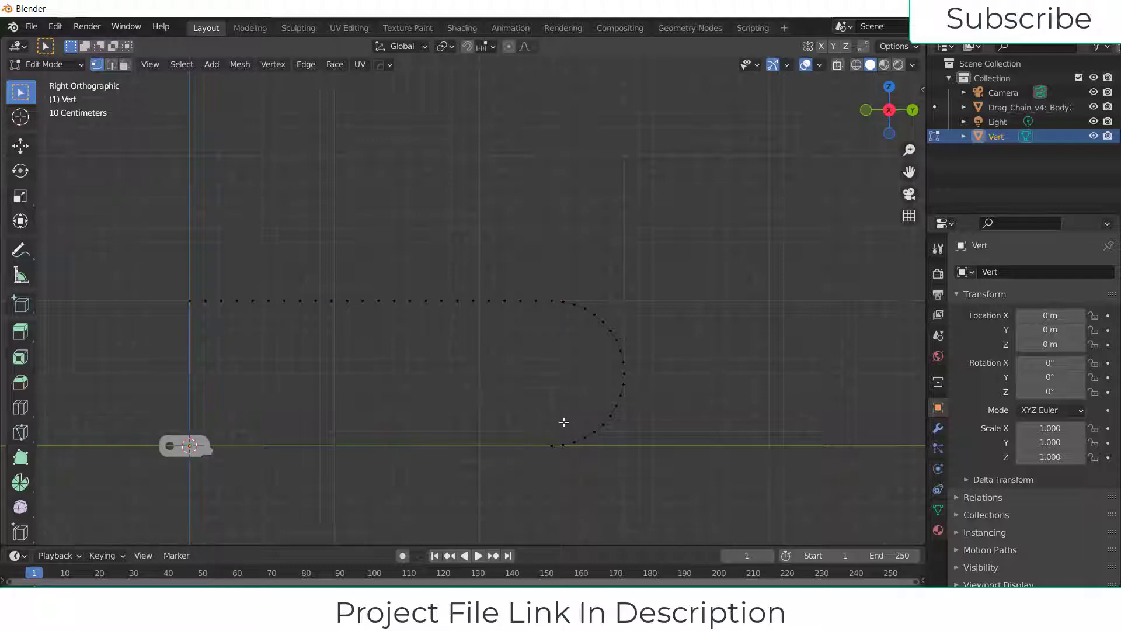
Subdivide the path's lower straight edge with 22 cuts
drag(556, 457, 120, 476)
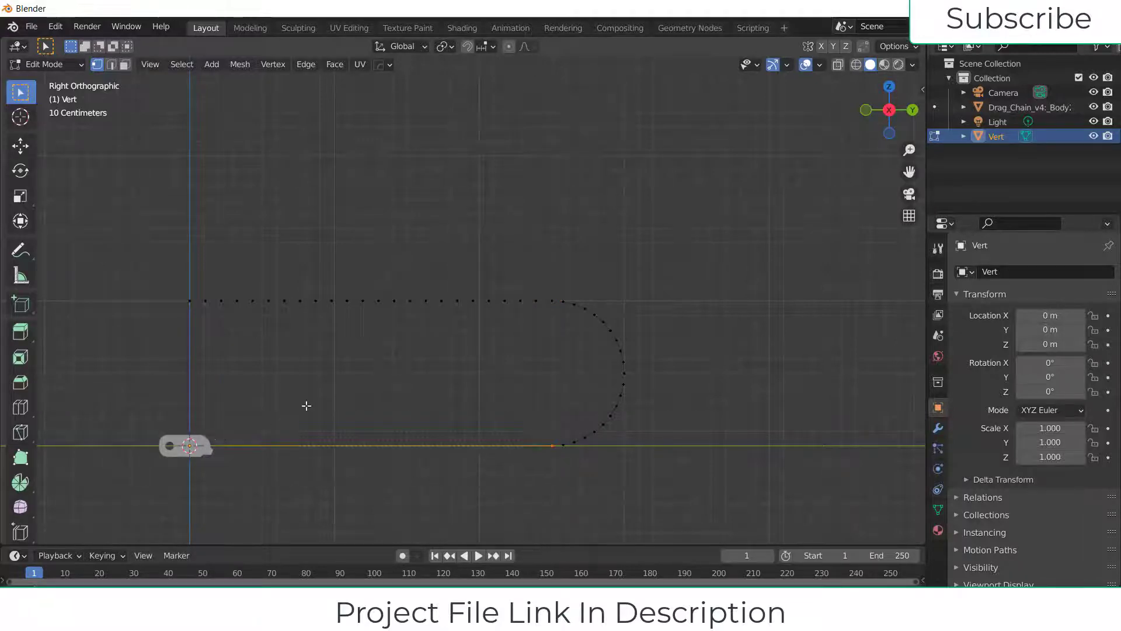
right_click(307, 405)
click(316, 185)
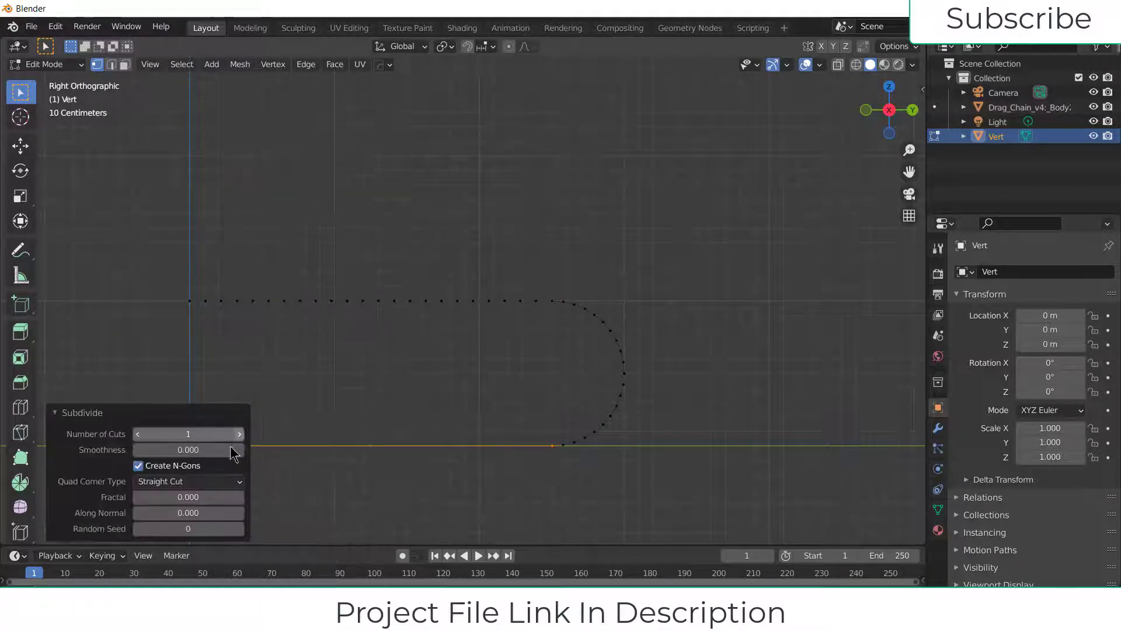
click(199, 434)
text(22)
key(Return)
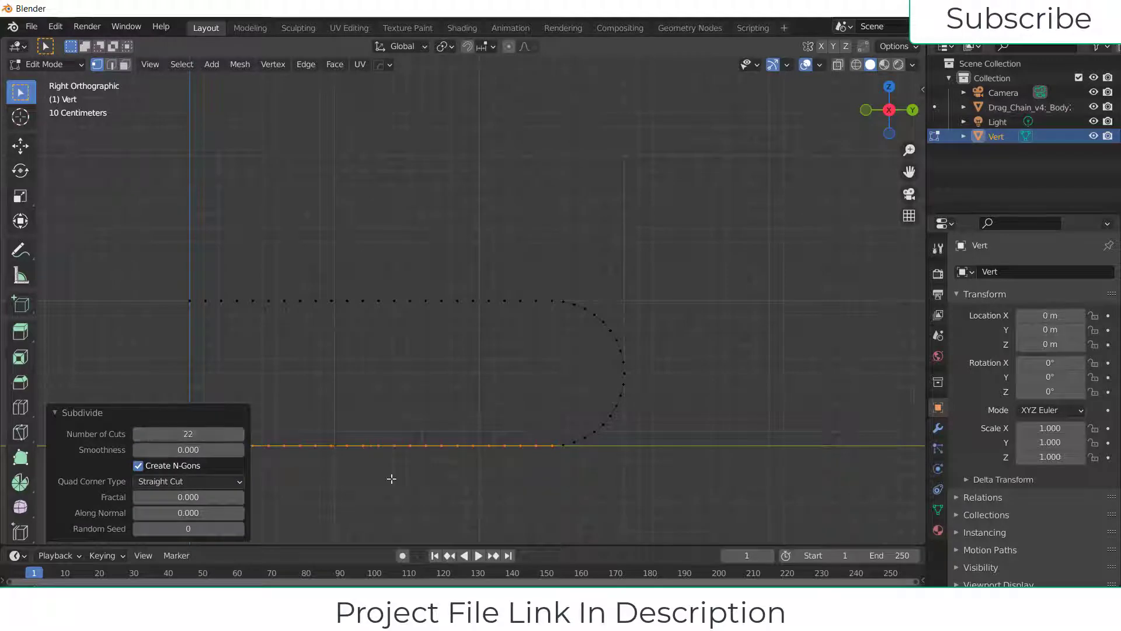
click(557, 537)
Return to Object Mode and convert the U-shaped path mesh to a curve
key(Tab)
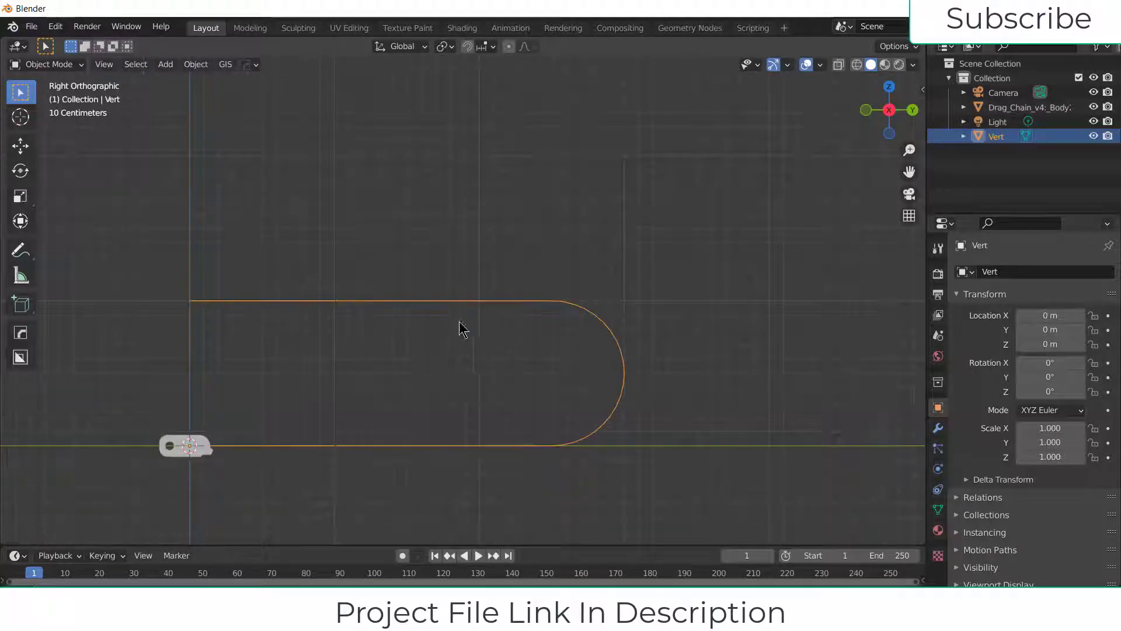
click(195, 65)
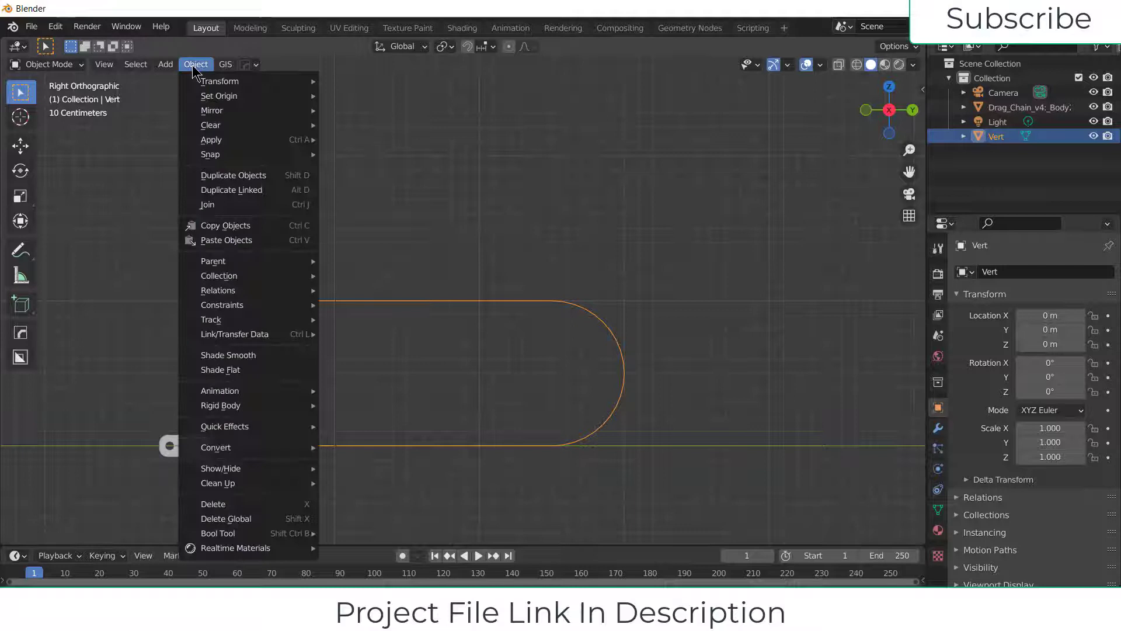
mouse_move(202, 96)
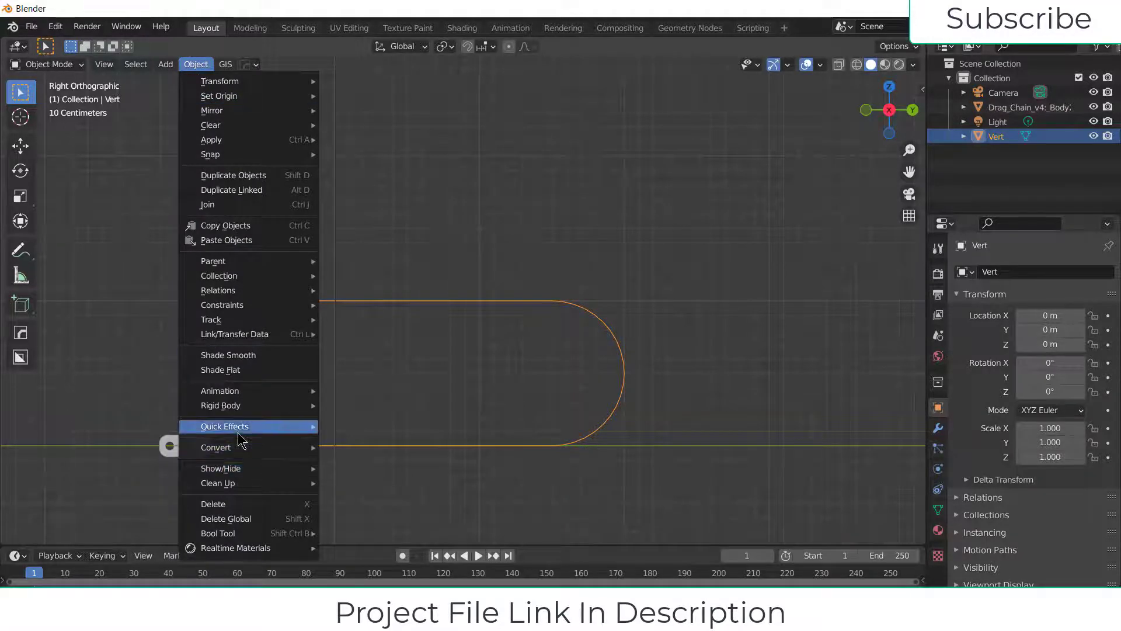
mouse_move(239, 449)
click(369, 448)
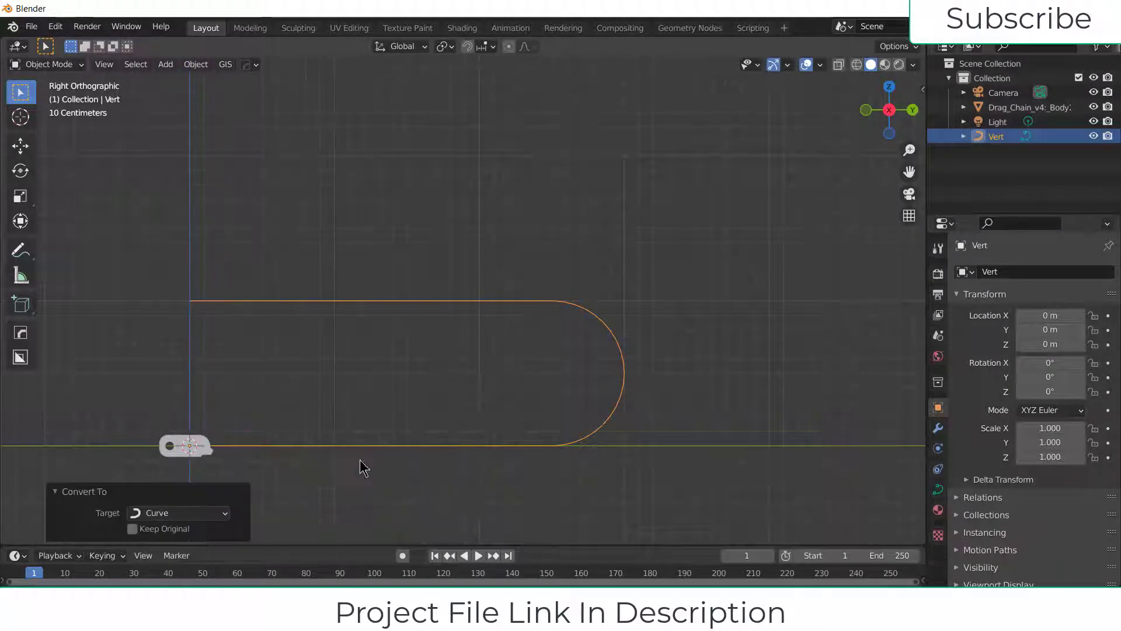
Select the chain link at the origin and add an Array modifier to it
click(230, 446)
click(201, 453)
middle_drag(201, 453, 234, 529)
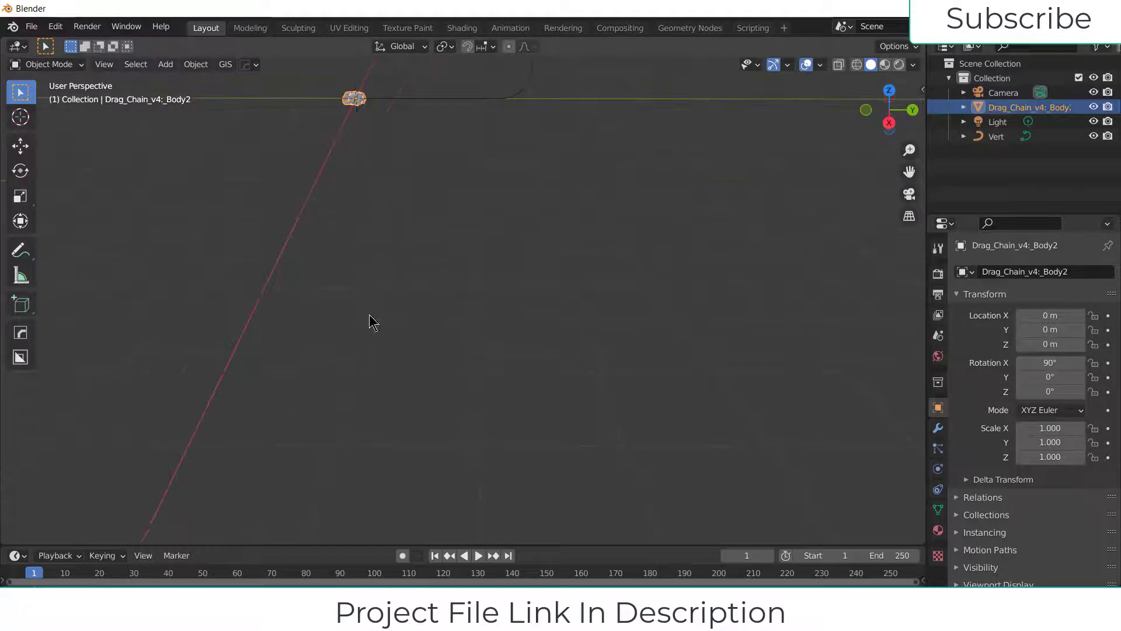
middle_drag(373, 323, 401, 100)
middle_drag(511, 305, 405, 169)
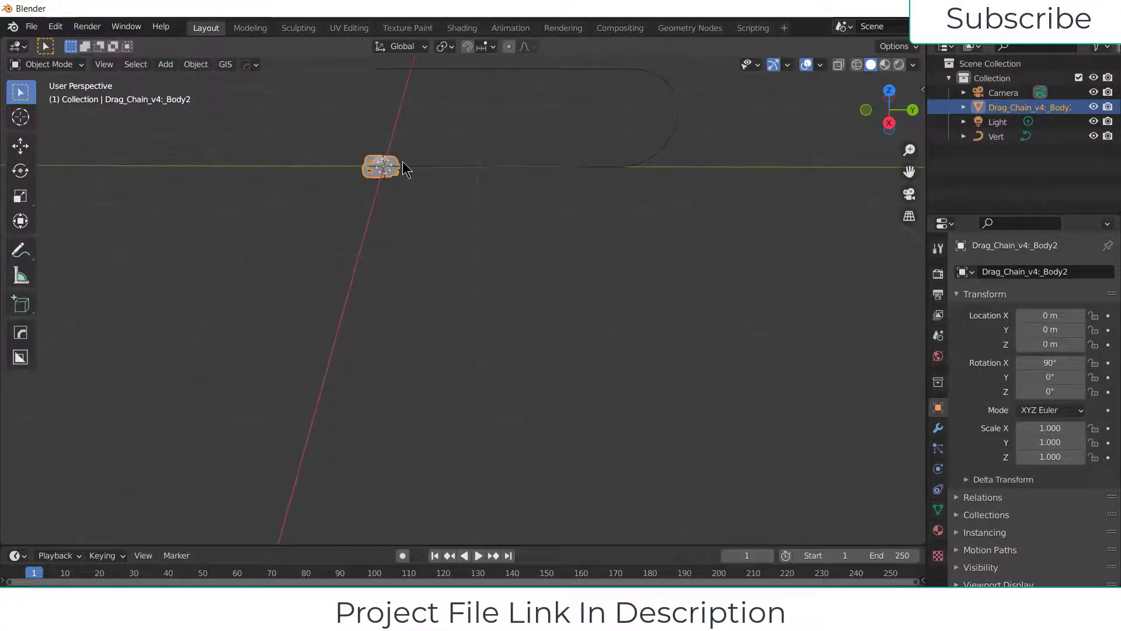
click(939, 429)
click(1039, 273)
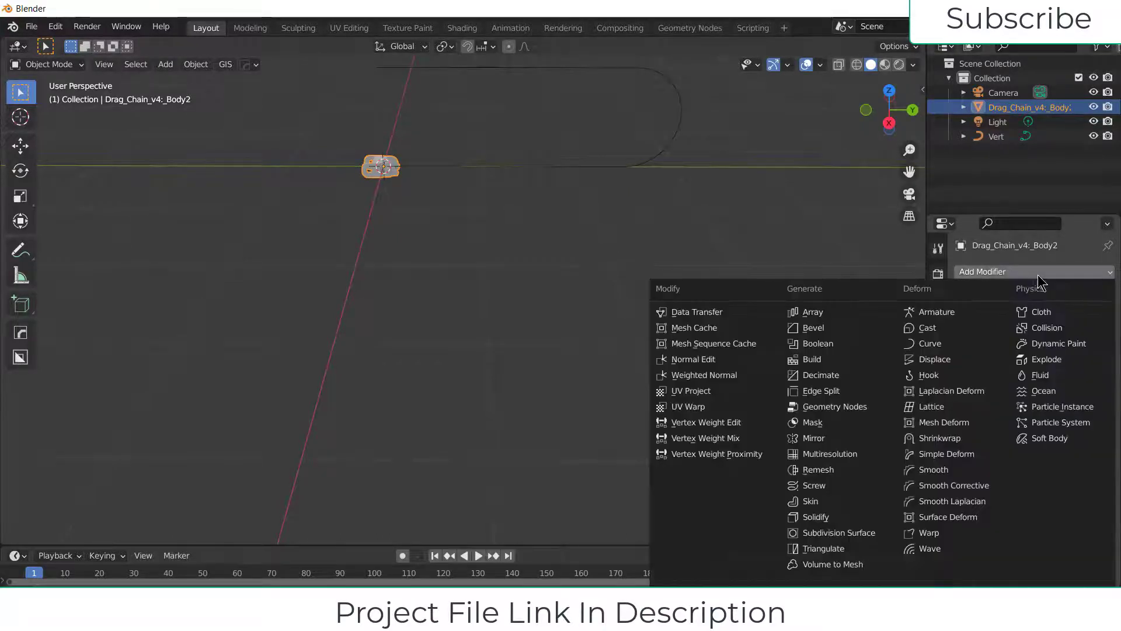
click(826, 313)
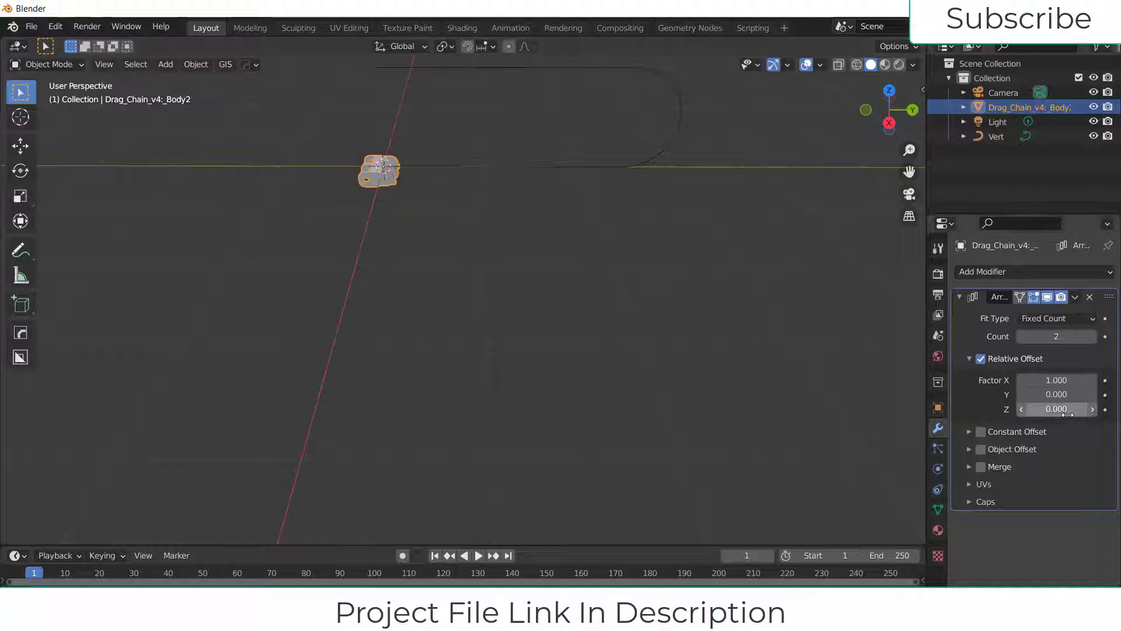
Set the array's relative offset to 0 on X and -0.4 on Z so the copies line up along the path
click(1057, 381)
text(0)
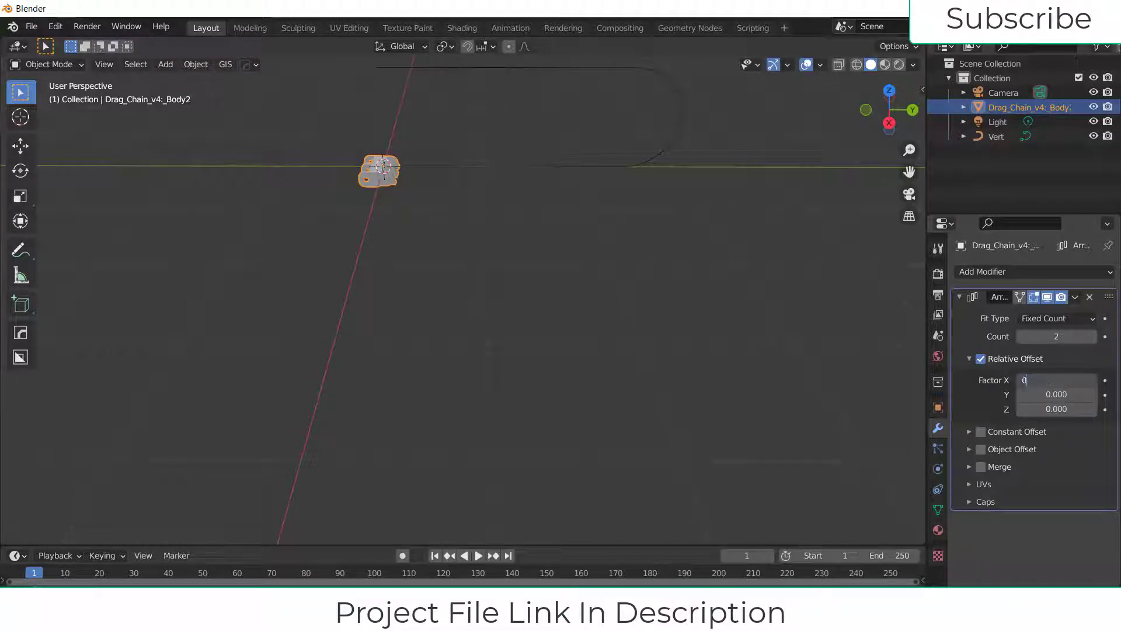
key(Return)
click(1057, 409)
text(0.3)
key(Return)
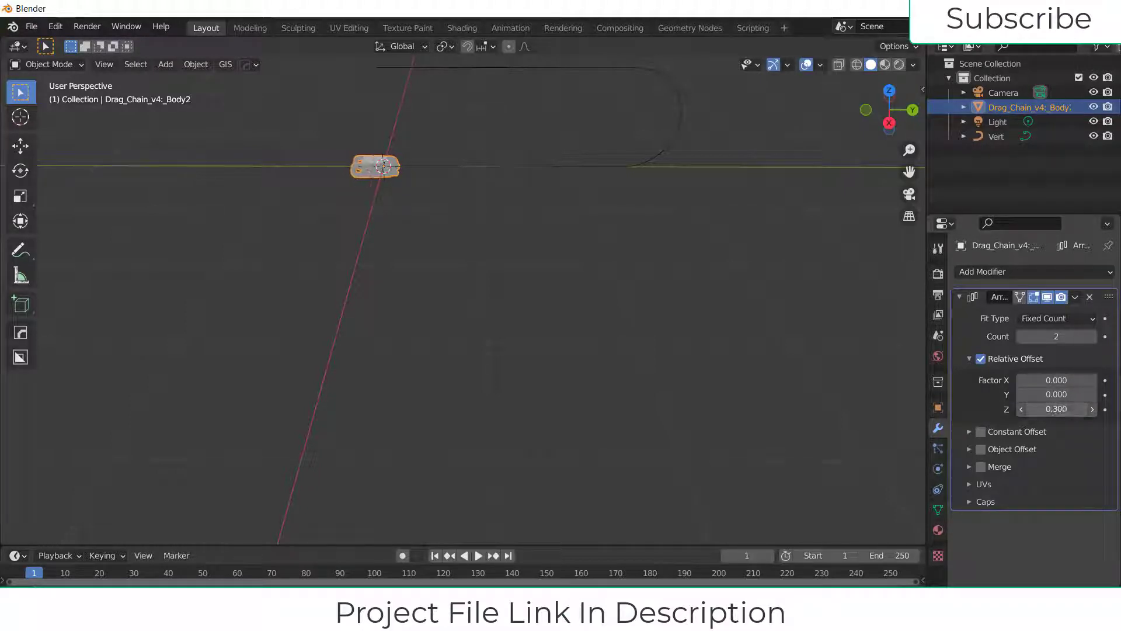
drag(1056, 409, 1028, 409)
Show the arrayed links from the right side in wireframe to examine how their pin holes align
key(KP_1)
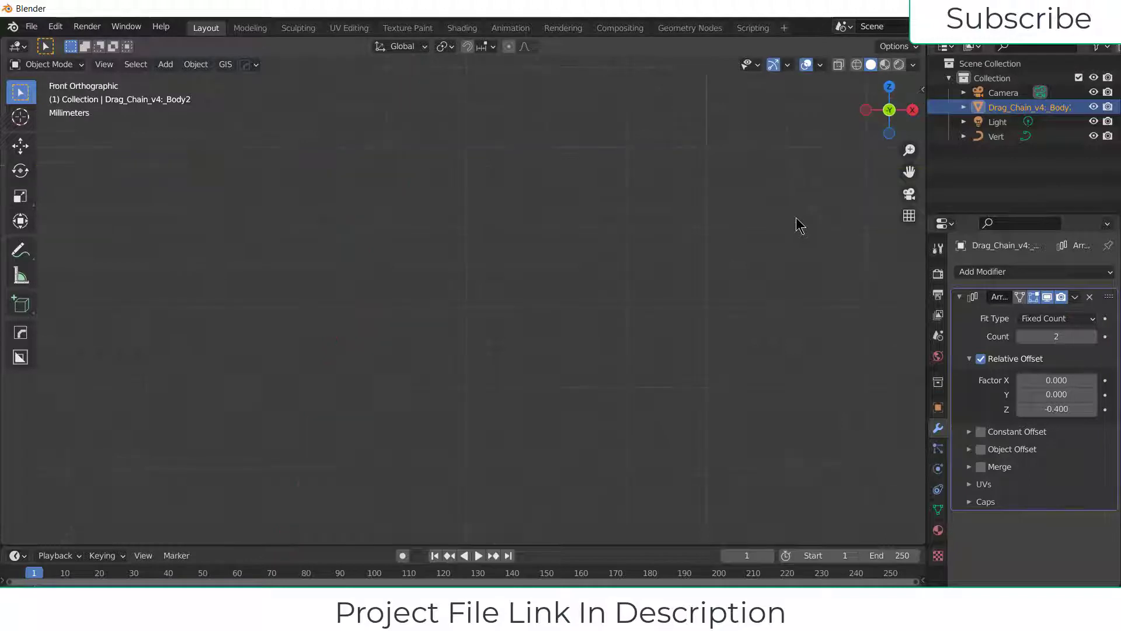
key(KP_3)
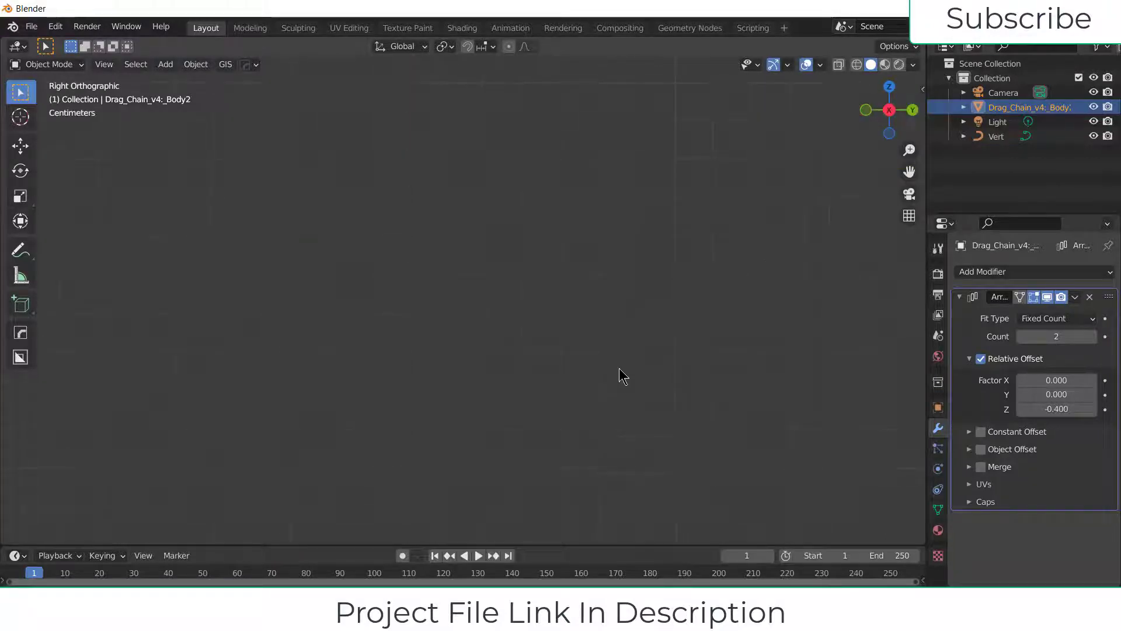
scroll(640, 385, down, 10)
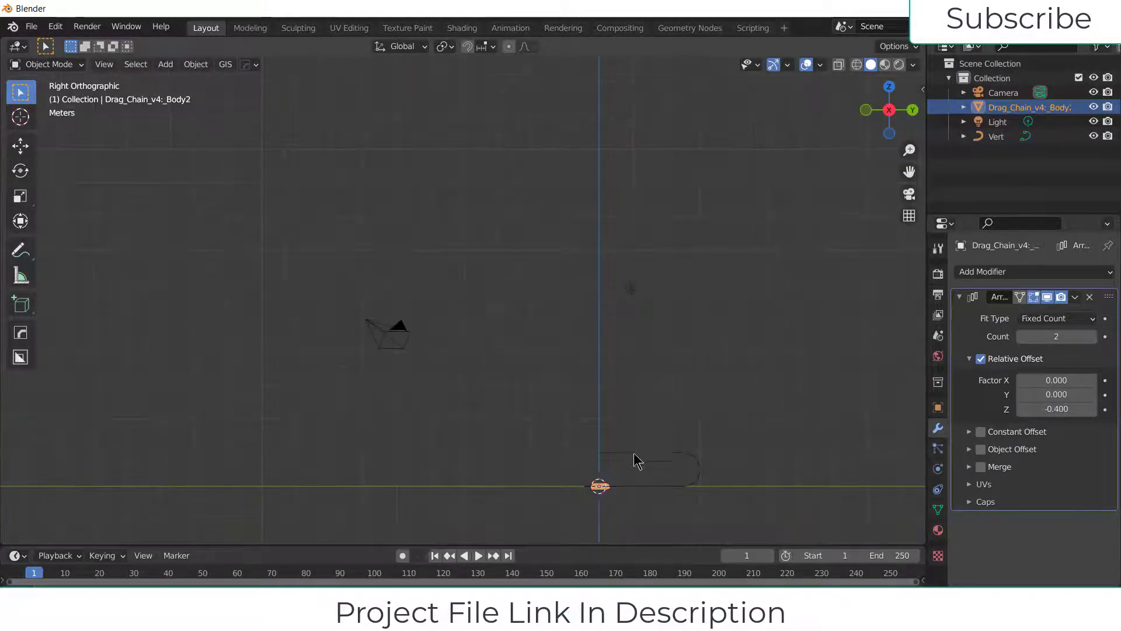
scroll(611, 497, up, 10)
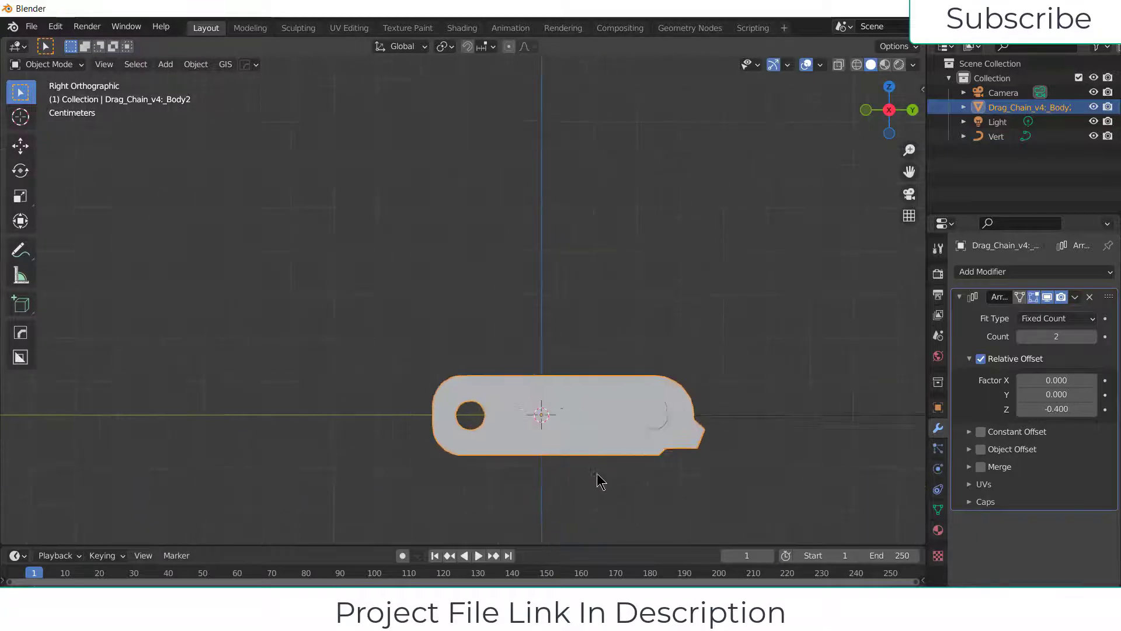
click(857, 64)
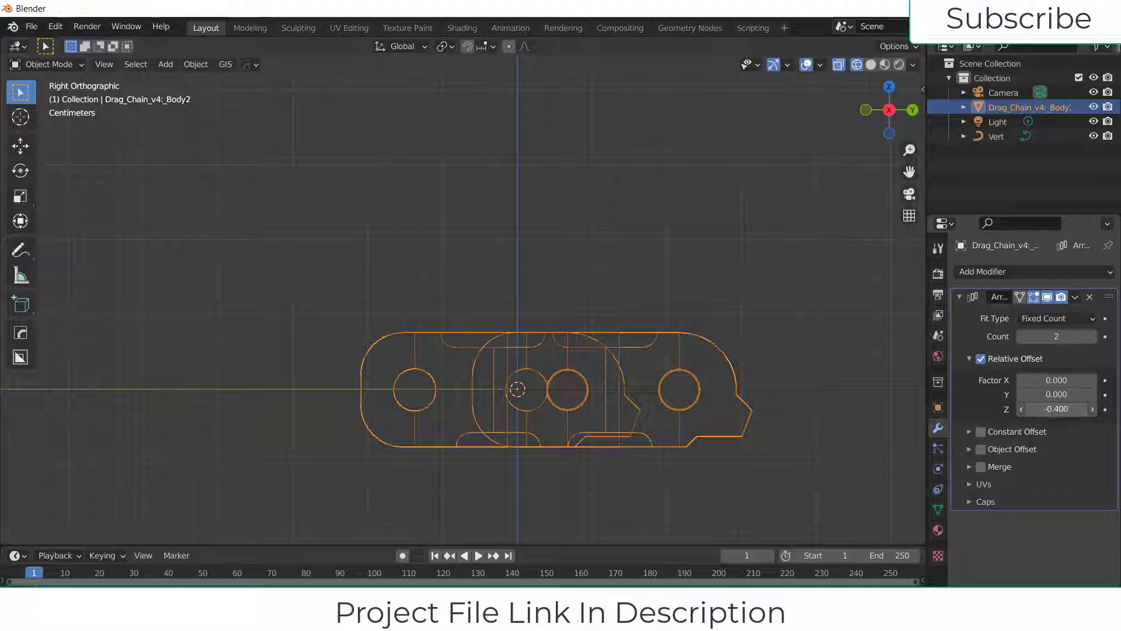
Set the array's relative Z offset to -0.545 so the pin holes of neighbouring links coincide
drag(1057, 409, 1010, 409)
click(1056, 409)
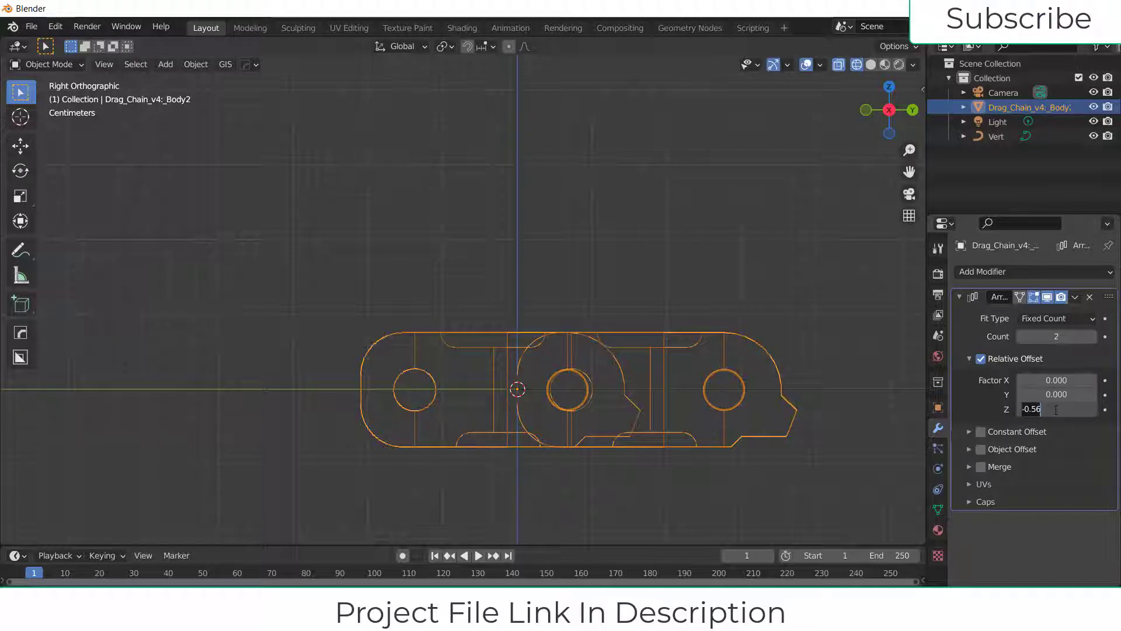
key(BackSpace)
key(Return)
Raise the array count to 50 so the row of links is long enough for the whole path
scroll(606, 317, down, 6)
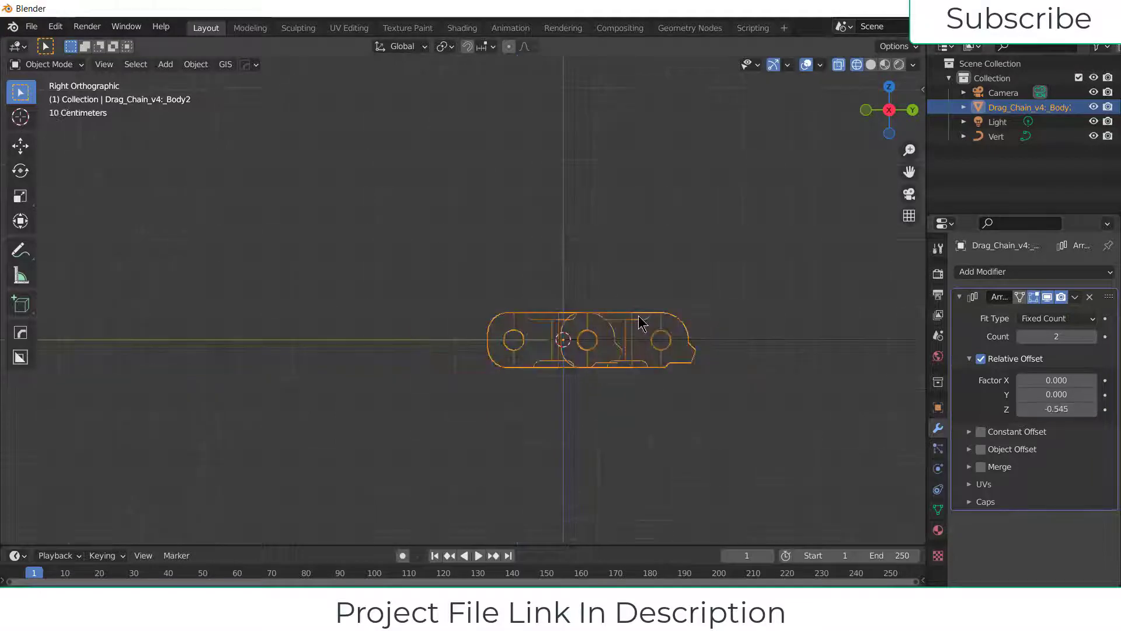
click(1076, 337)
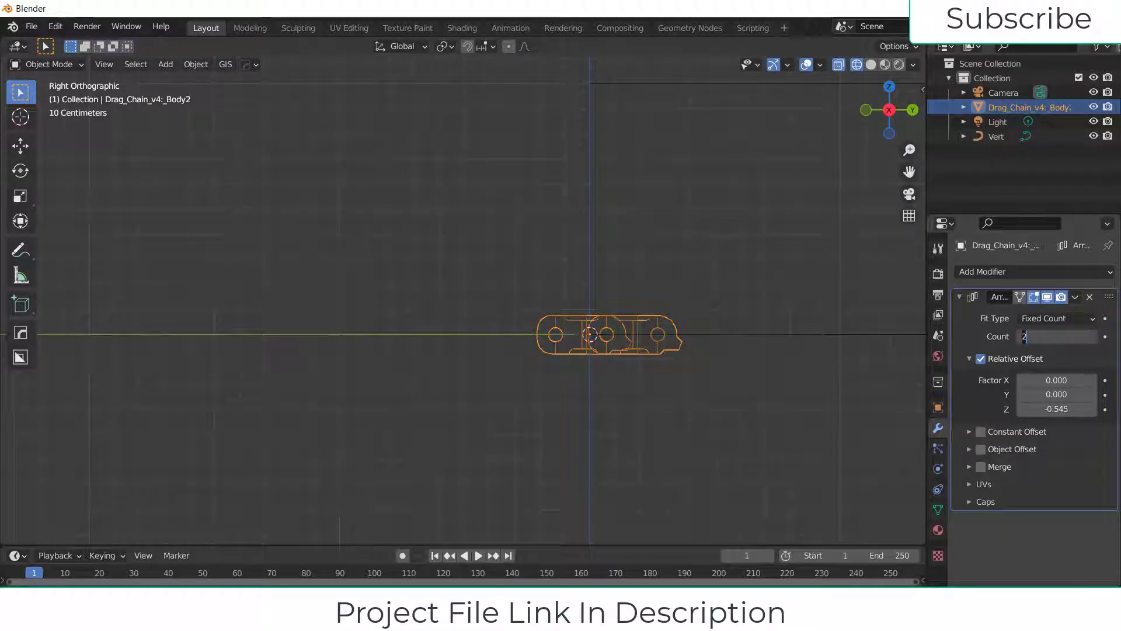
key(Return)
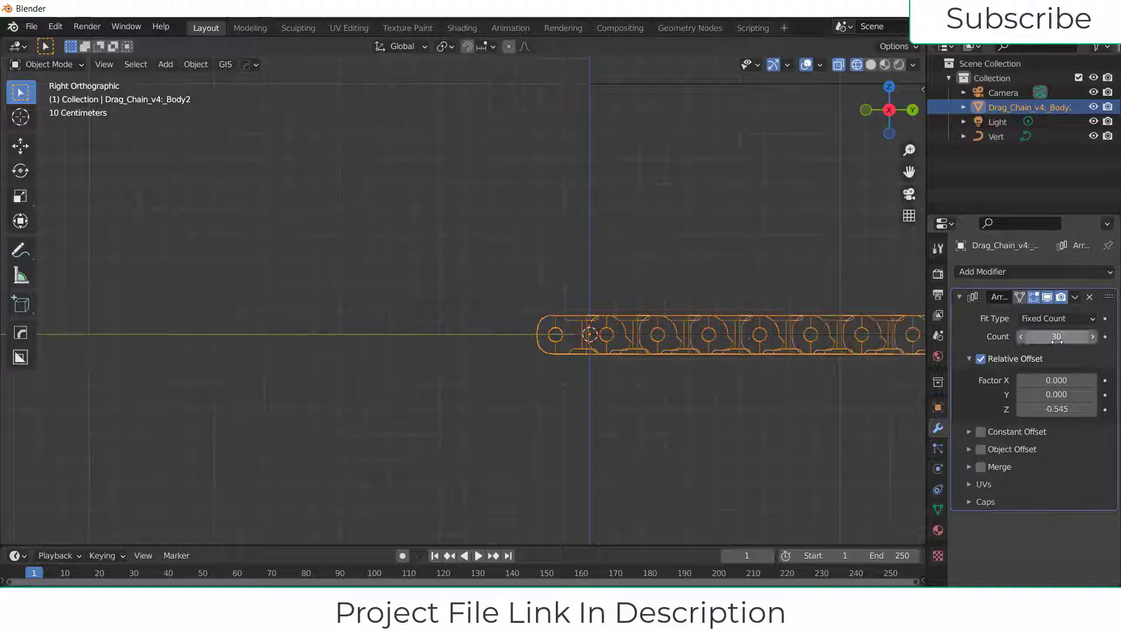
scroll(749, 439, down, 5)
shift+middle_drag(723, 373, 338, 357)
click(1058, 337)
text(5)
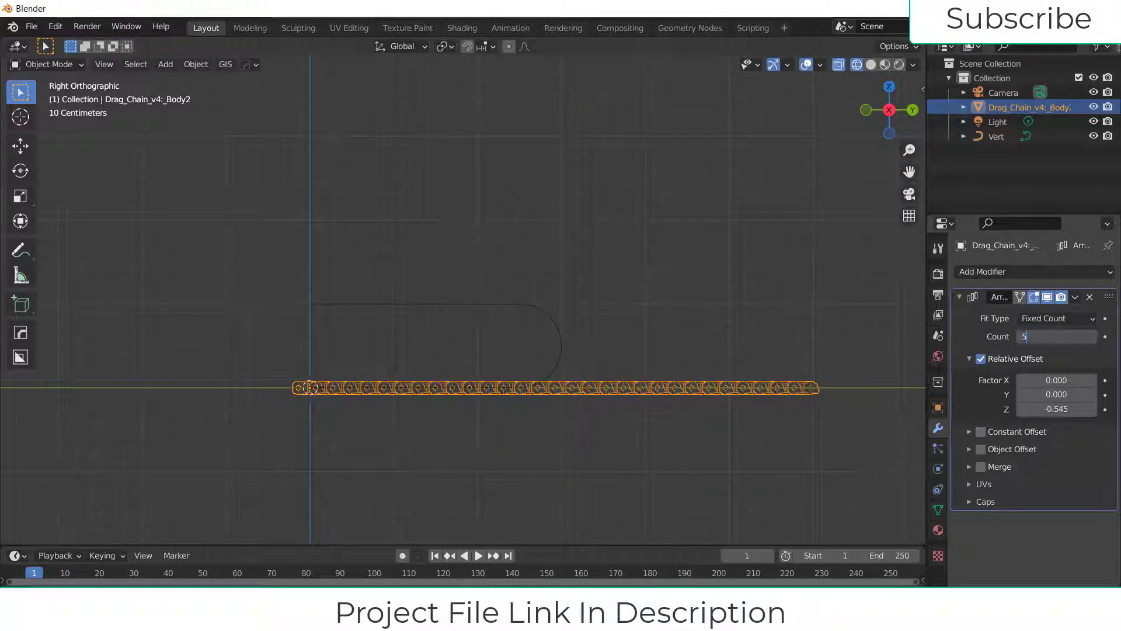
text(0)
key(Return)
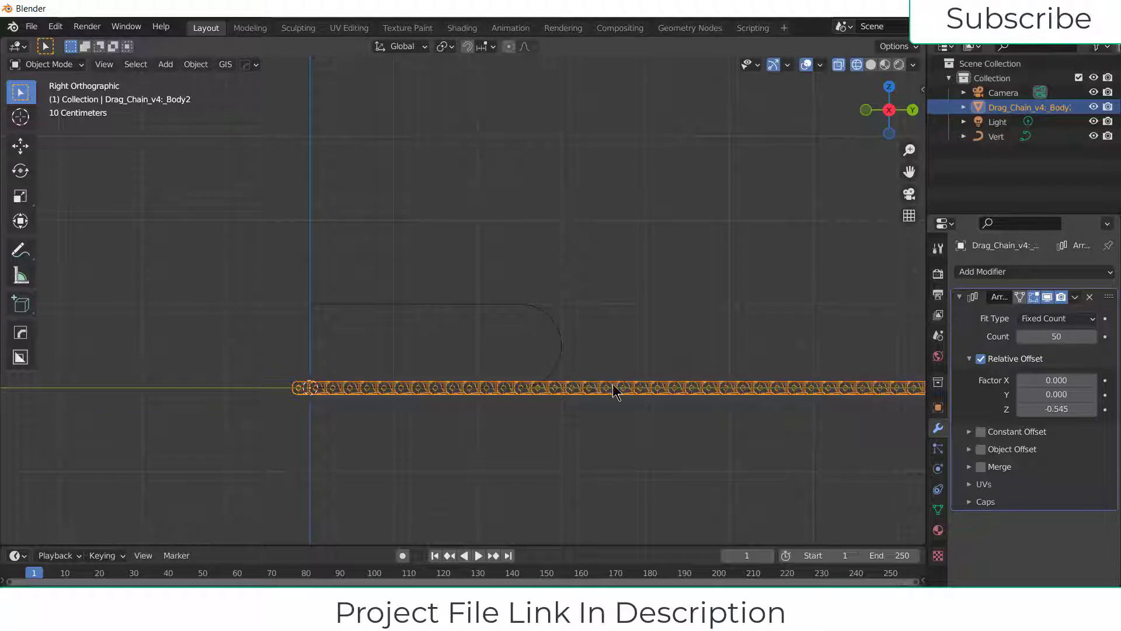
Add a Curve modifier to the chain link with Vert as the curve object and Y as the deform axis
click(1000, 272)
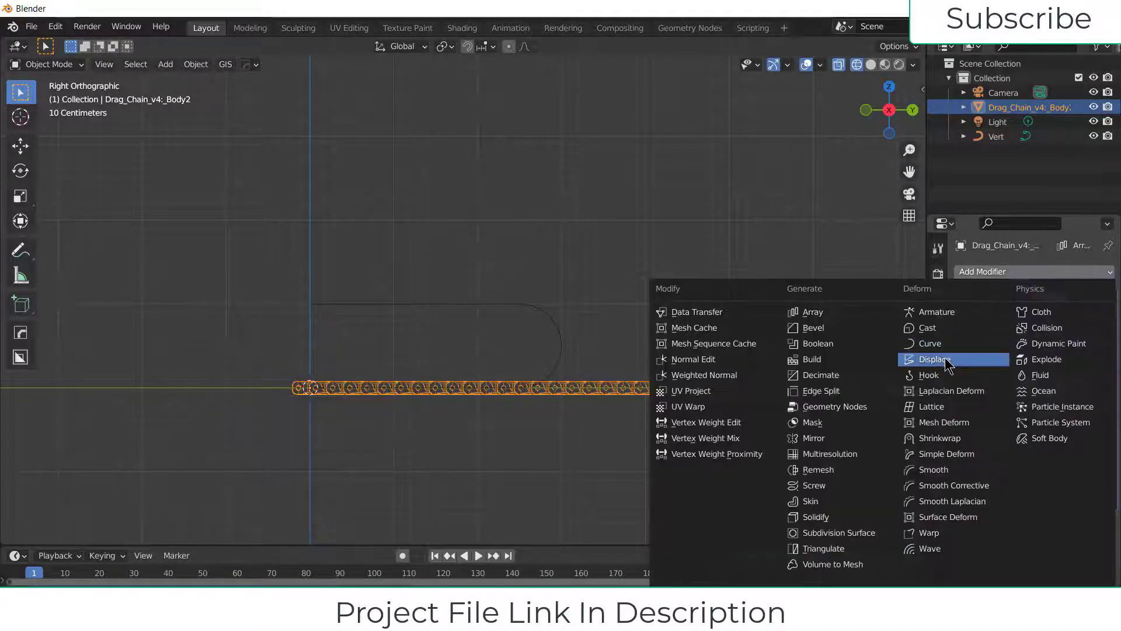
click(930, 343)
scroll(1034, 409, down, 1)
click(1057, 537)
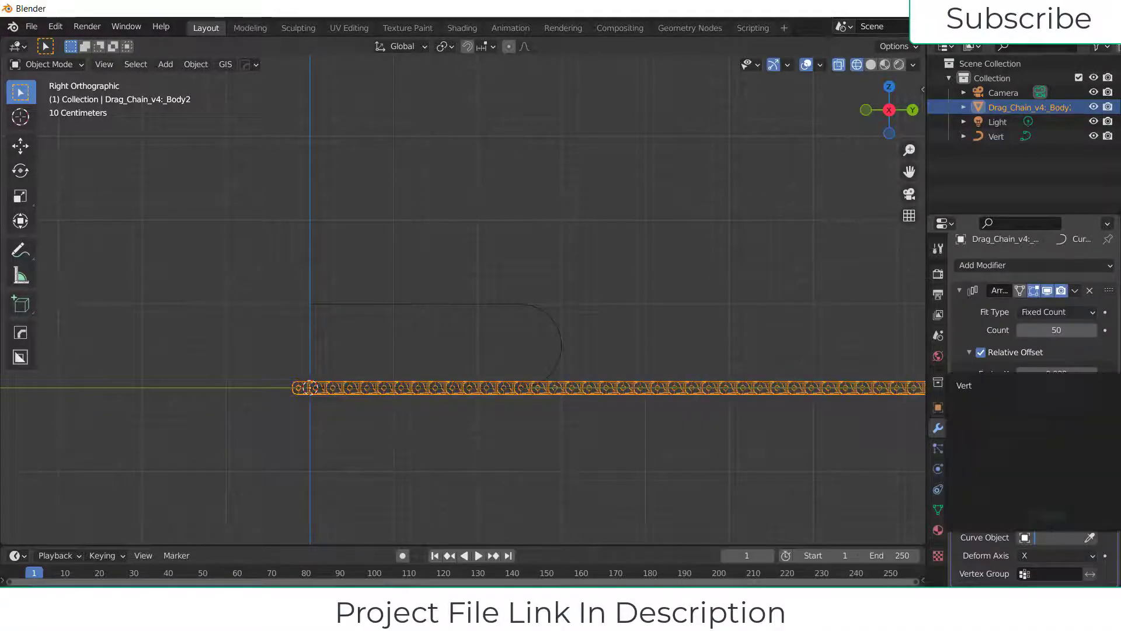
click(966, 385)
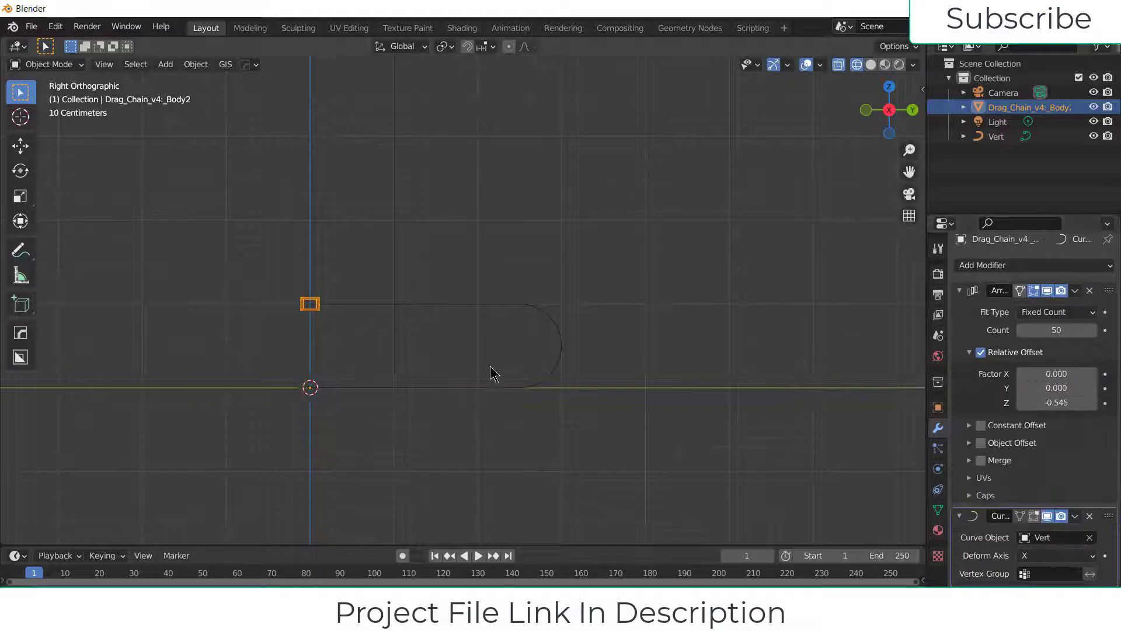
click(1045, 556)
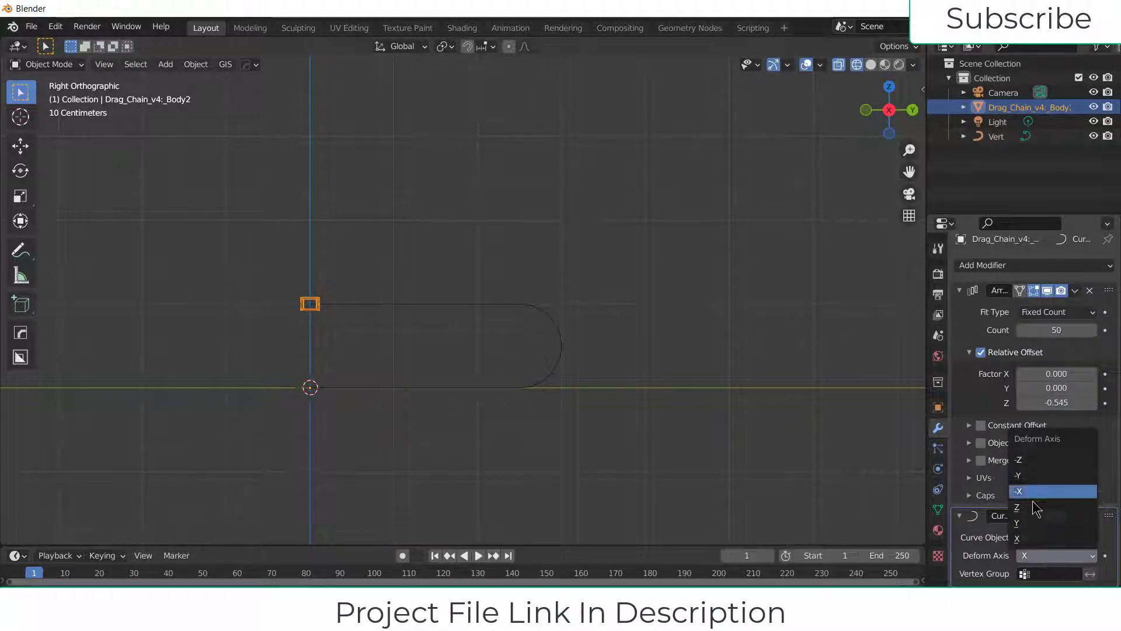
click(1033, 522)
Set the chain's Y rotation to 90° so the links bend correctly around the U-shaped path, and deselect it
middle_drag(429, 387, 286, 381)
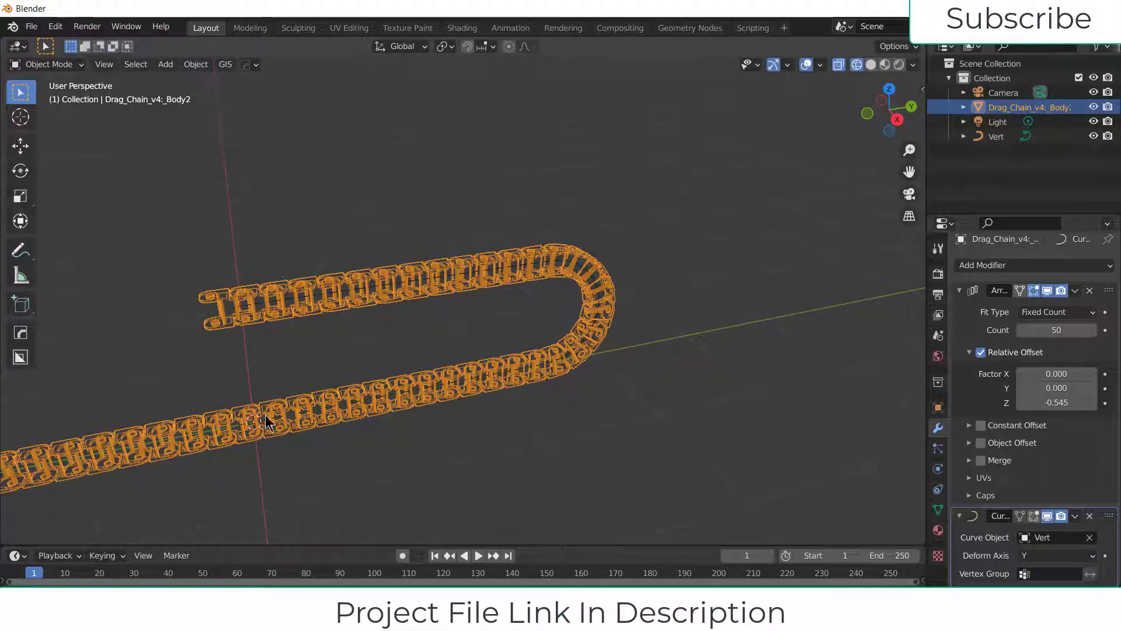
key(n)
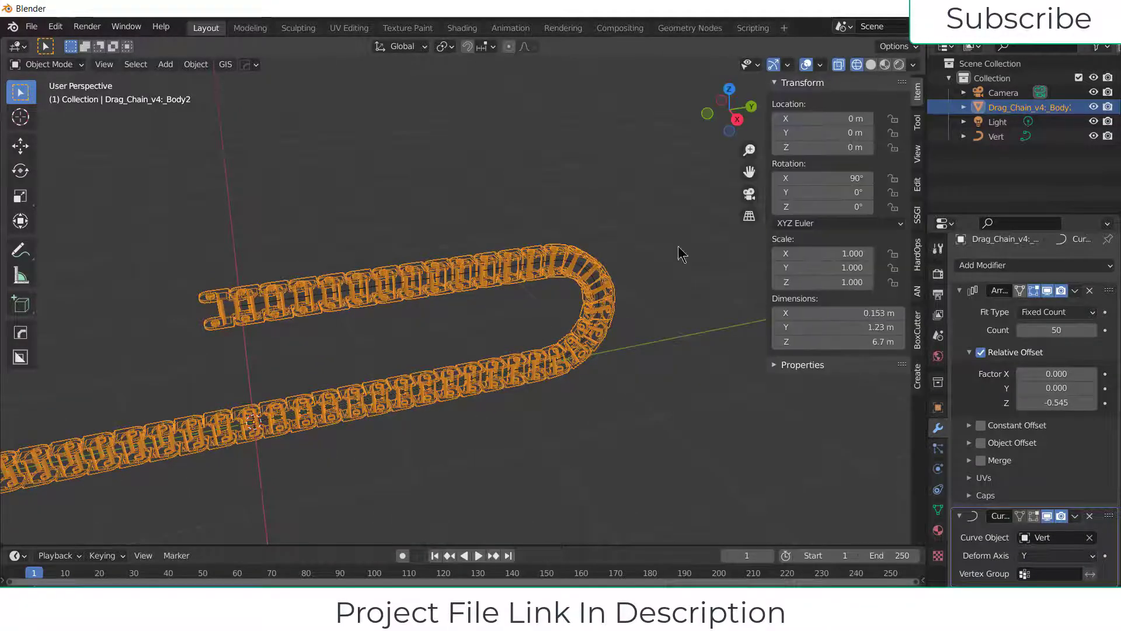
click(855, 198)
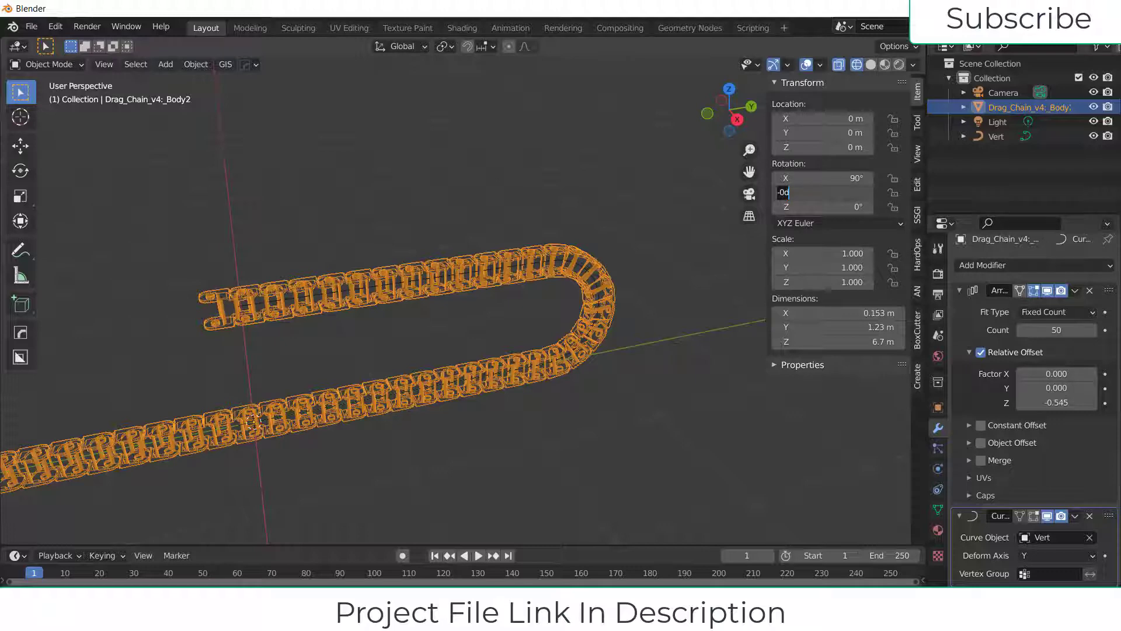
text(90)
key(Return)
mouse_move(338, 361)
middle_down()
mouse_move(313, 288)
mouse_move(437, 324)
mouse_move(334, 342)
middle_up()
click(550, 431)
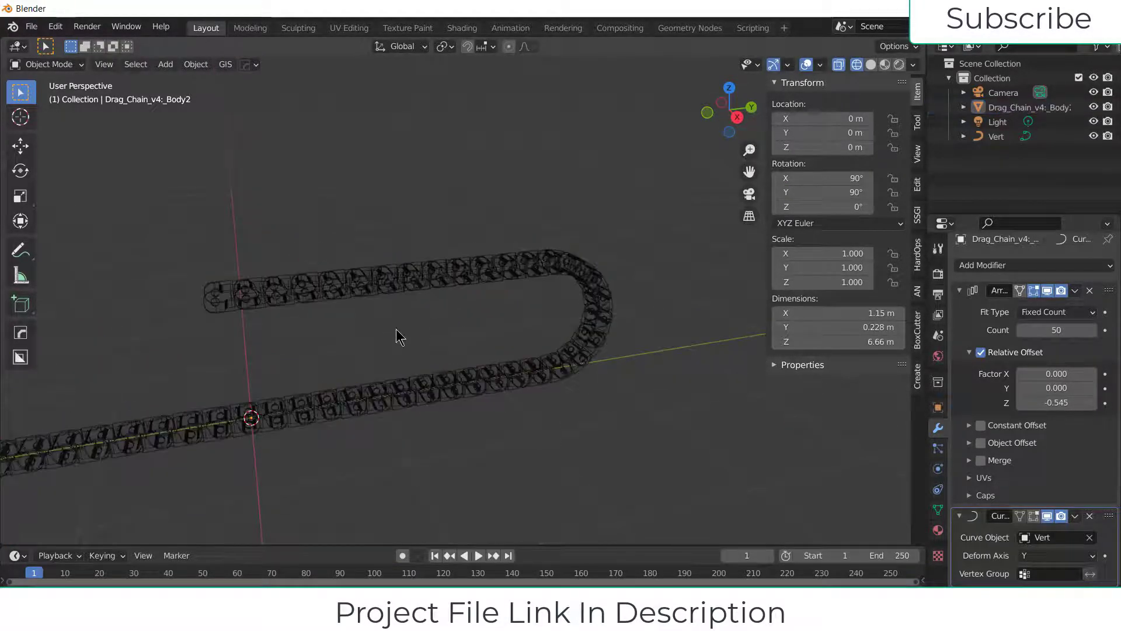
Show the chain in solid shading with X-ray off and slide it along the path to a Y location of 0.59 m
click(871, 65)
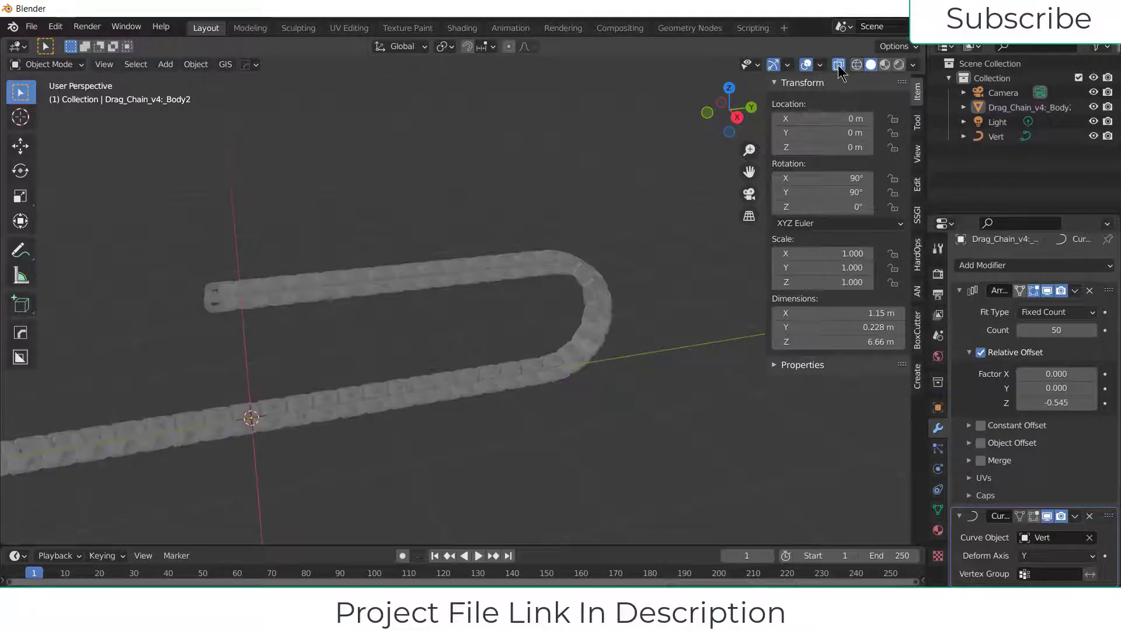
click(839, 64)
mouse_move(651, 220)
middle_down()
mouse_move(576, 200)
mouse_move(413, 290)
mouse_move(346, 271)
mouse_move(383, 303)
mouse_move(364, 280)
middle_up()
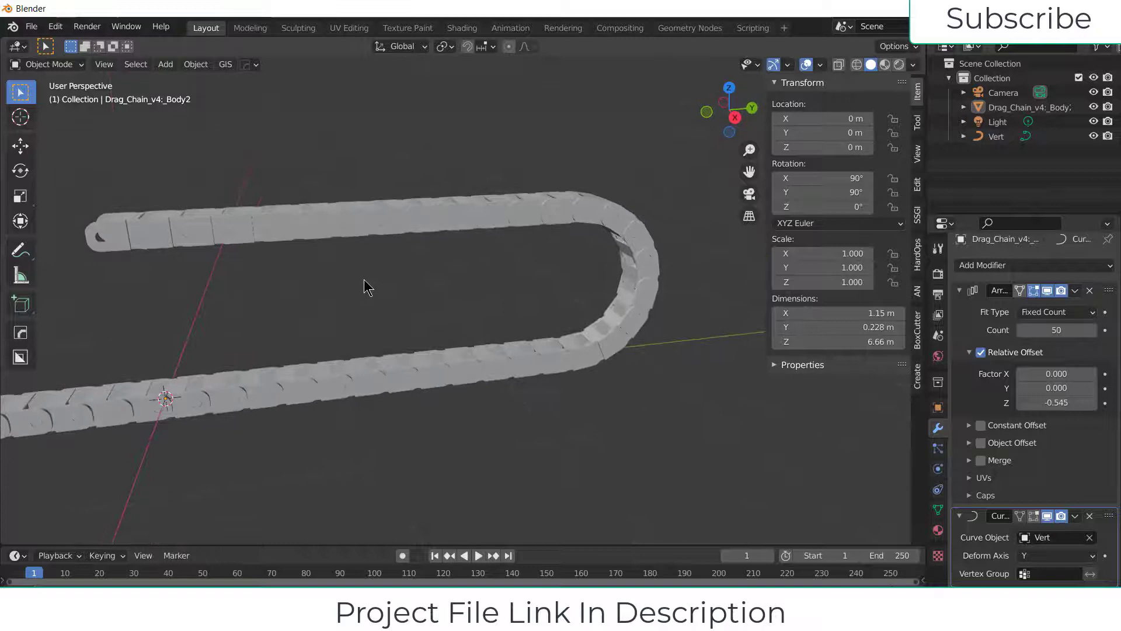
scroll(338, 309, down, 3)
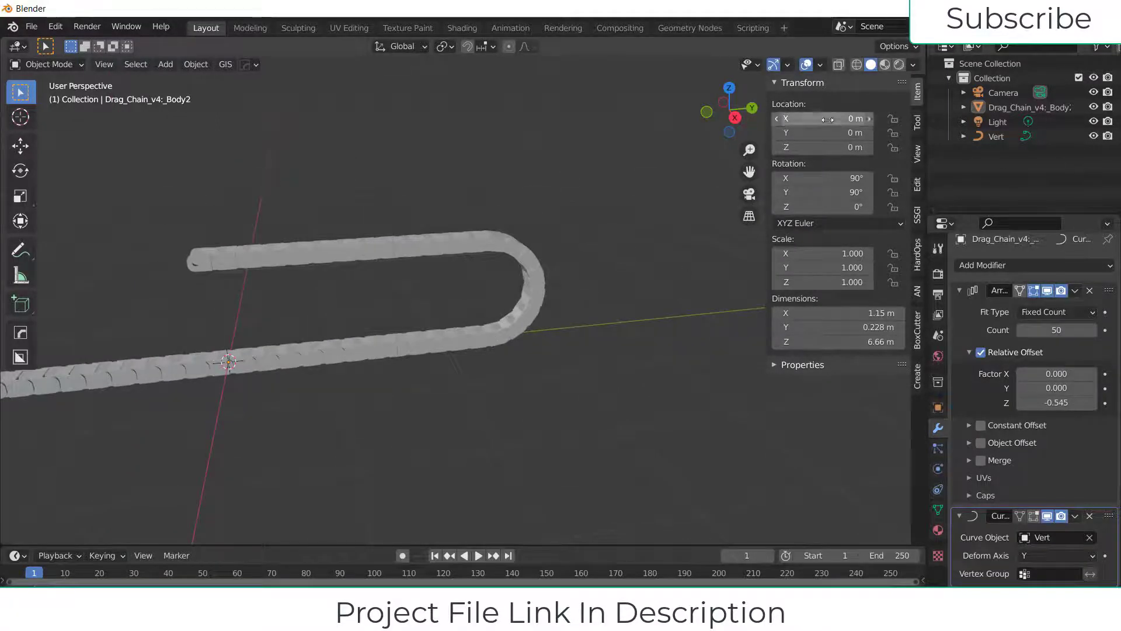
drag(806, 133, 829, 133)
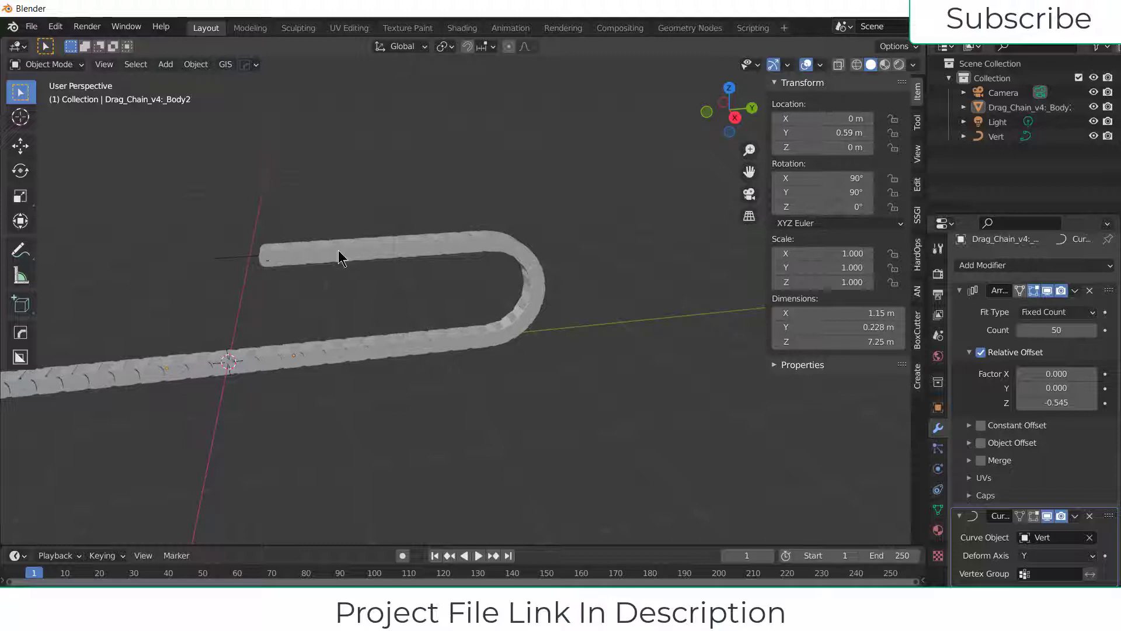
Open the chain link's mesh in Edit Mode and turn off the Array modifier's viewport display, leaving a single link
click(301, 263)
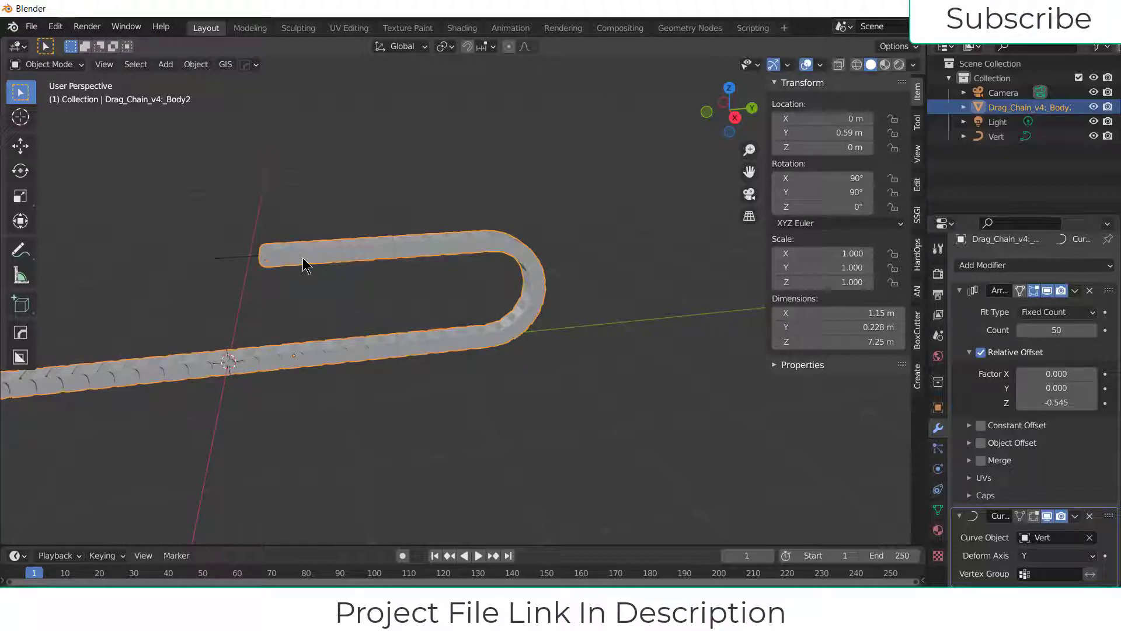
key(KP_Divide)
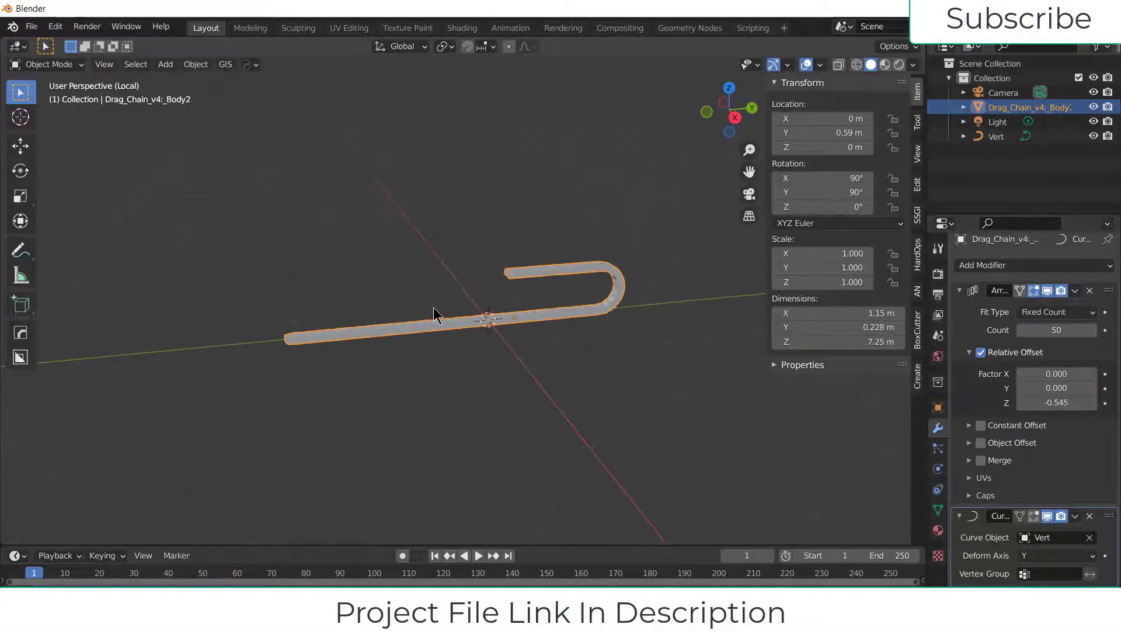
key(Tab)
key(KP_Decimal)
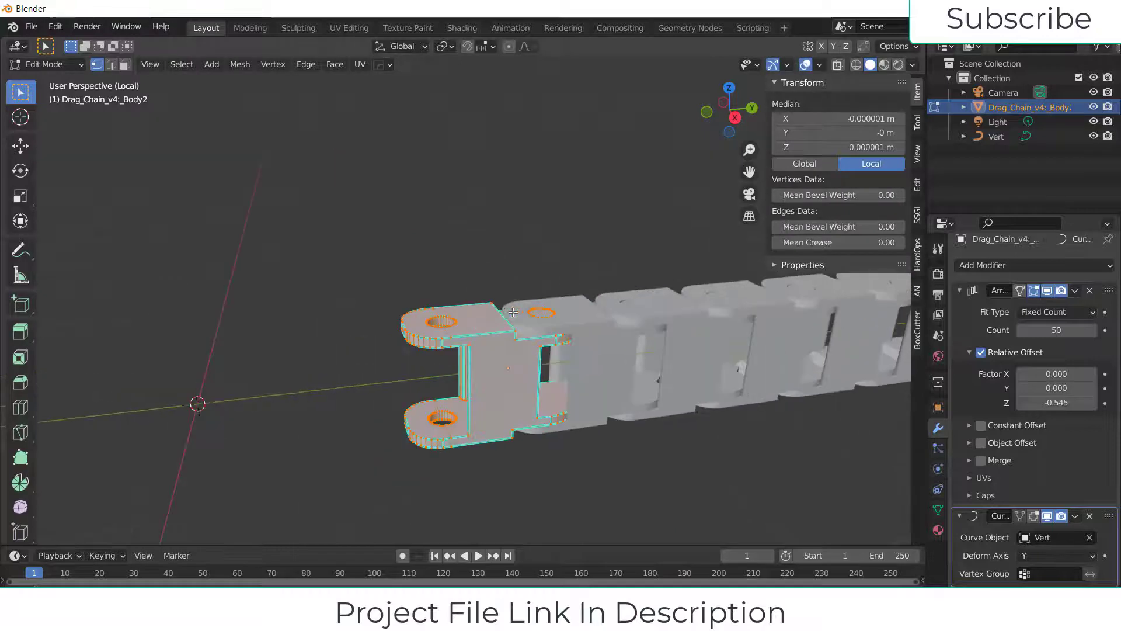
key(KP_Divide)
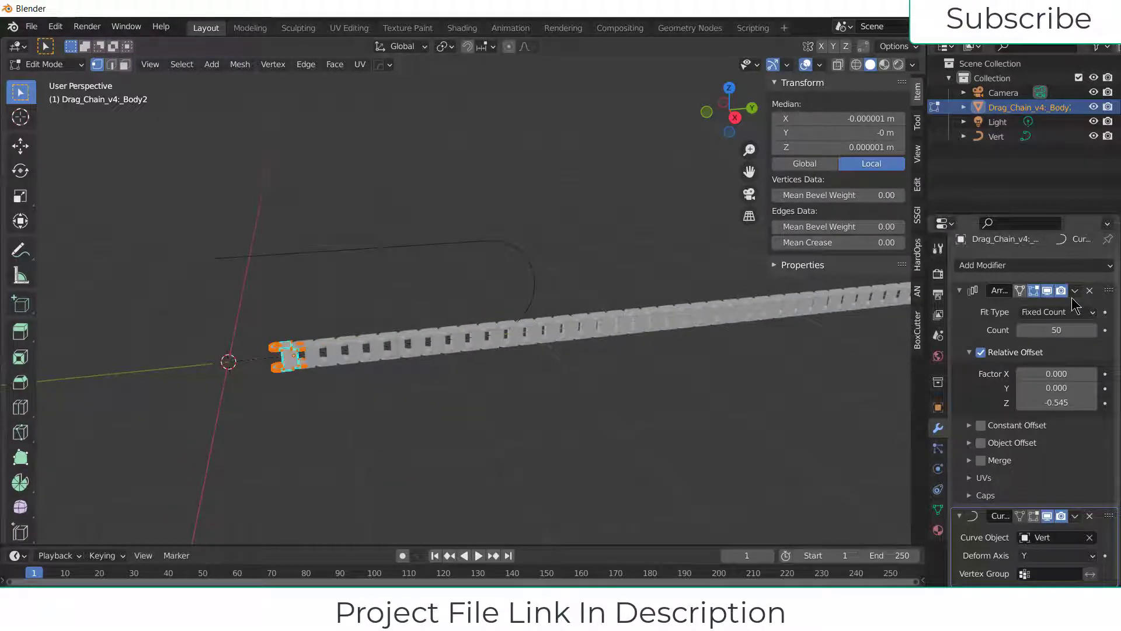
click(1034, 291)
Select all faces of the link's two round pins, using face selection in a right-side wireframe view
key(KP_Decimal)
key(KP_1)
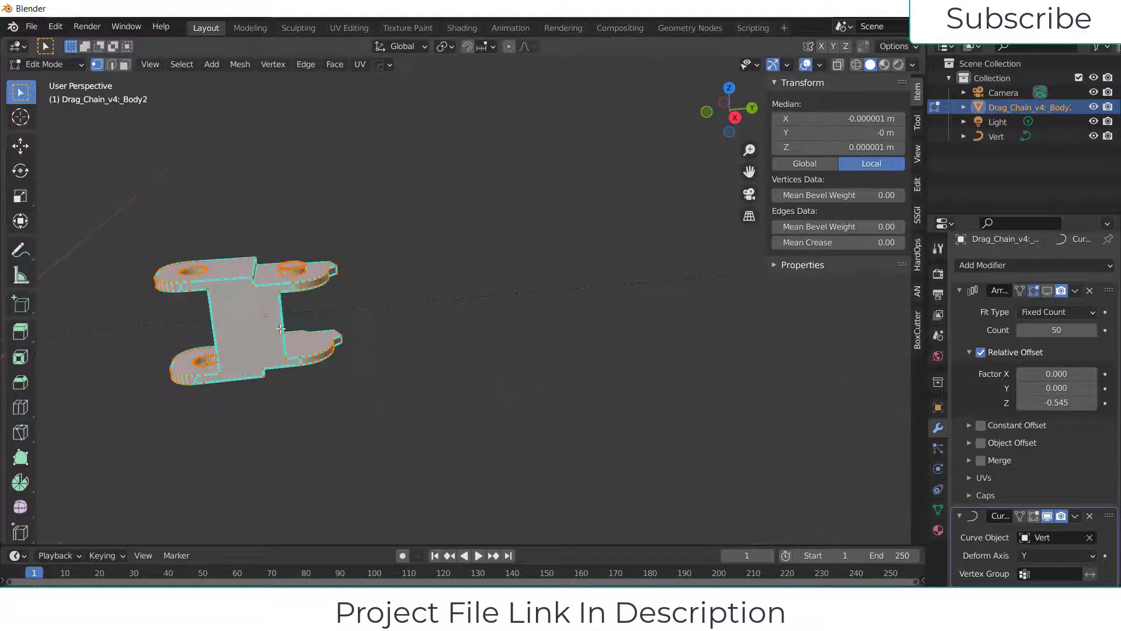
key(KP_3)
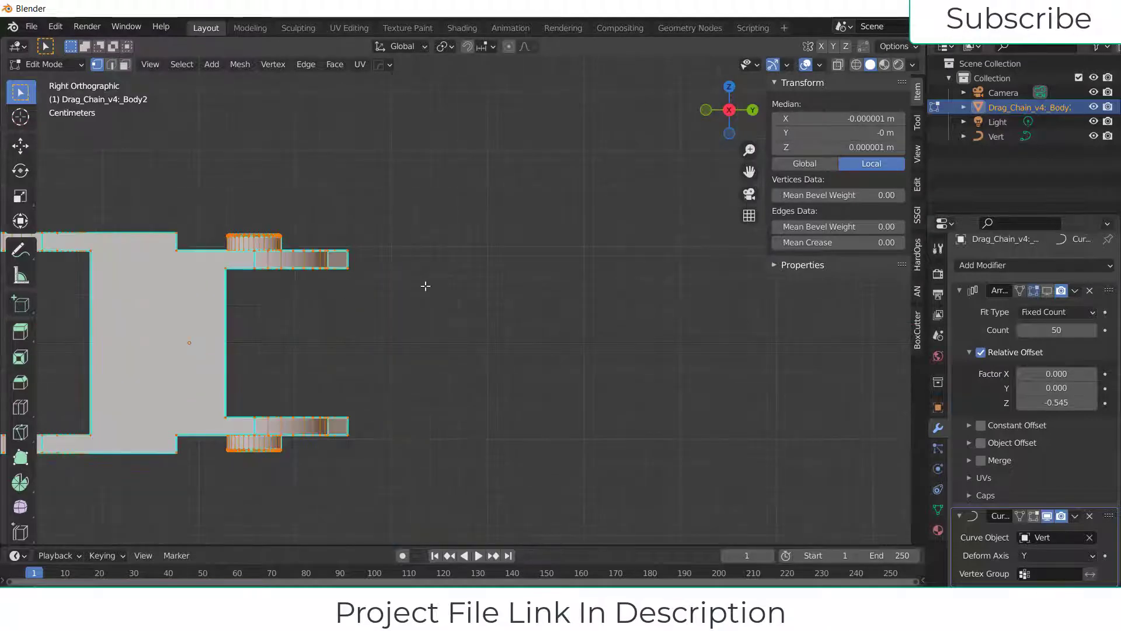
key(alt+a)
click(857, 64)
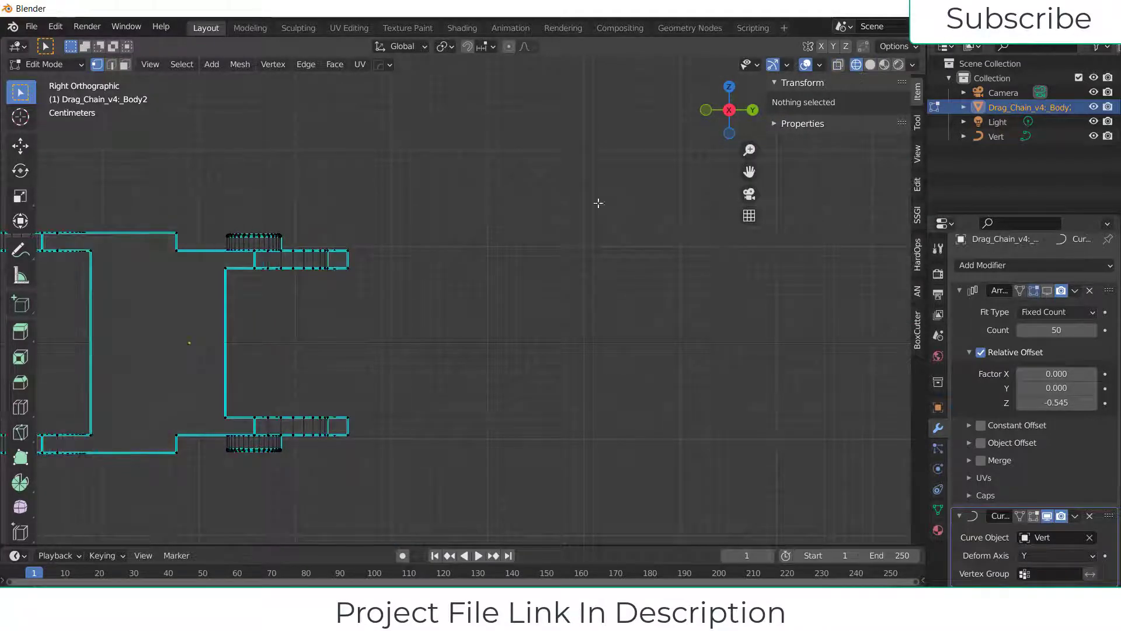
scroll(601, 243, left, 8)
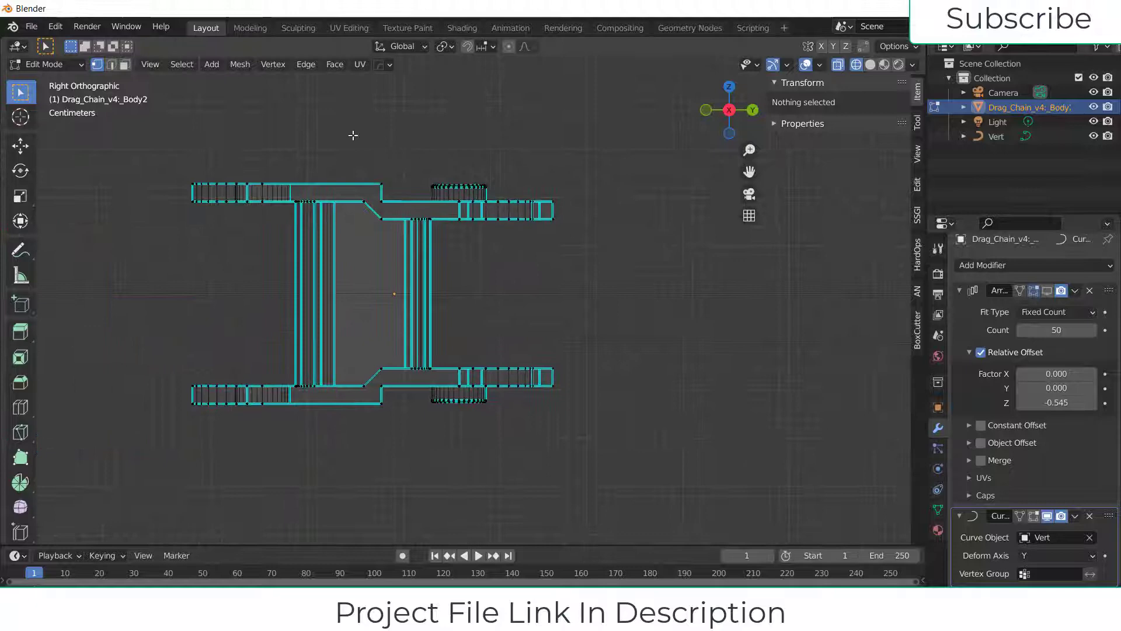
click(125, 65)
drag(428, 168, 521, 215)
shift+drag(421, 394, 527, 440)
shift+drag(424, 392, 514, 415)
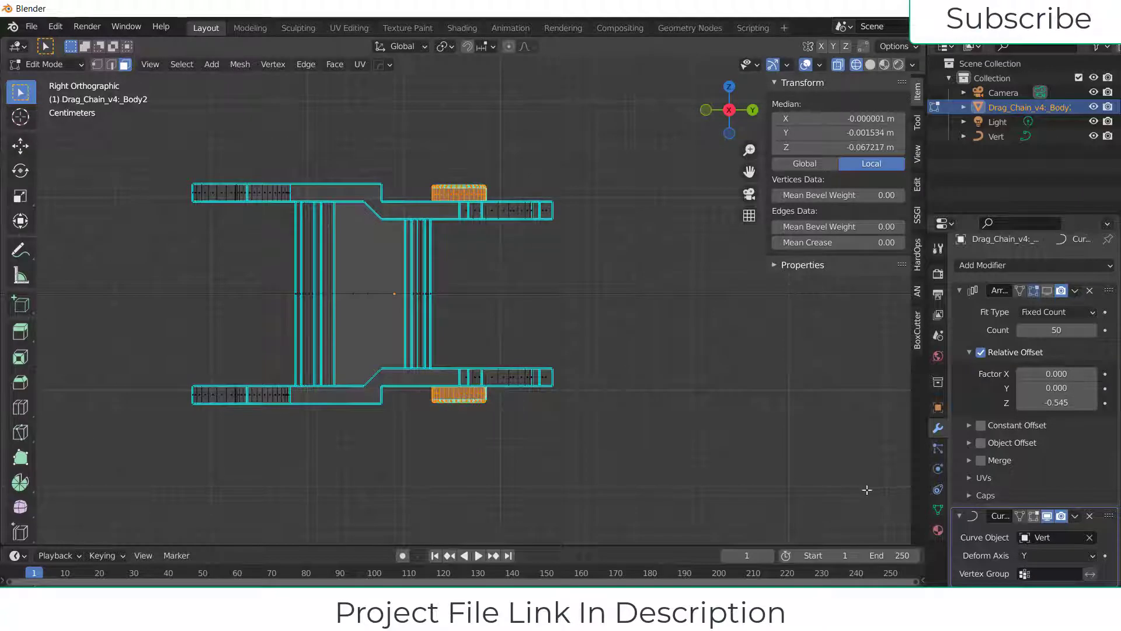
Change the base color of the link's Default material to red
click(938, 529)
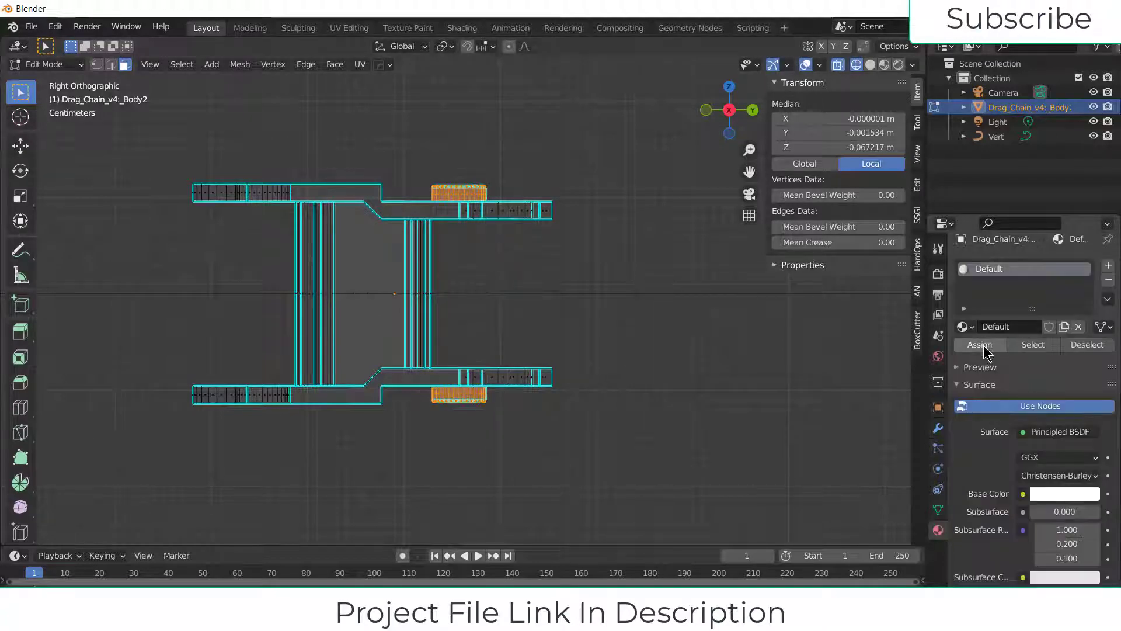
click(1065, 494)
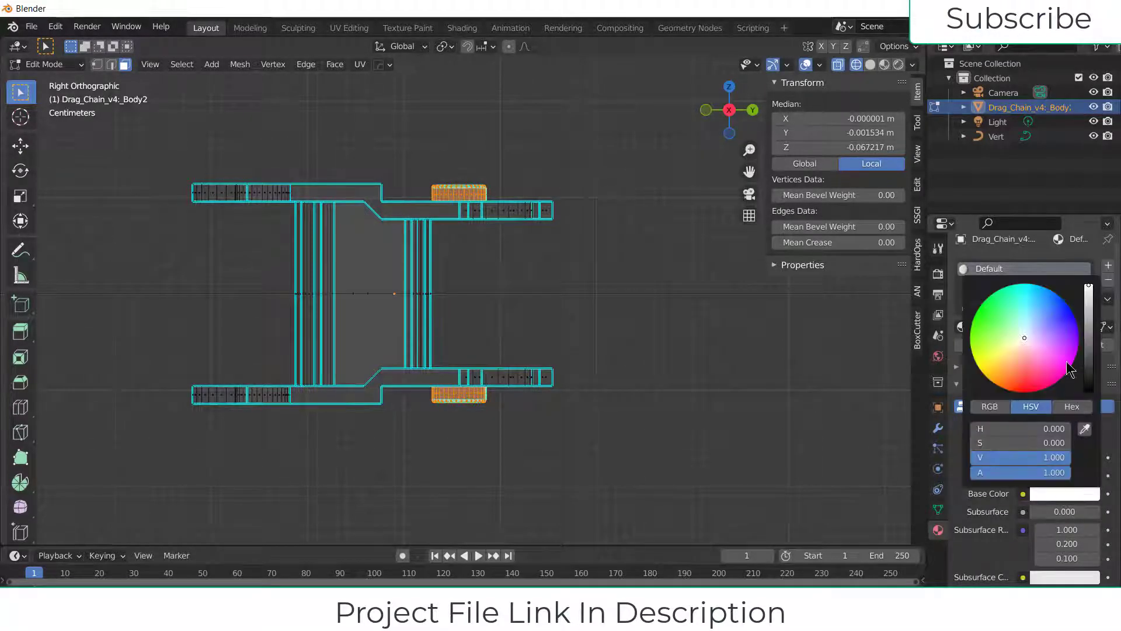
drag(1052, 351, 1067, 326)
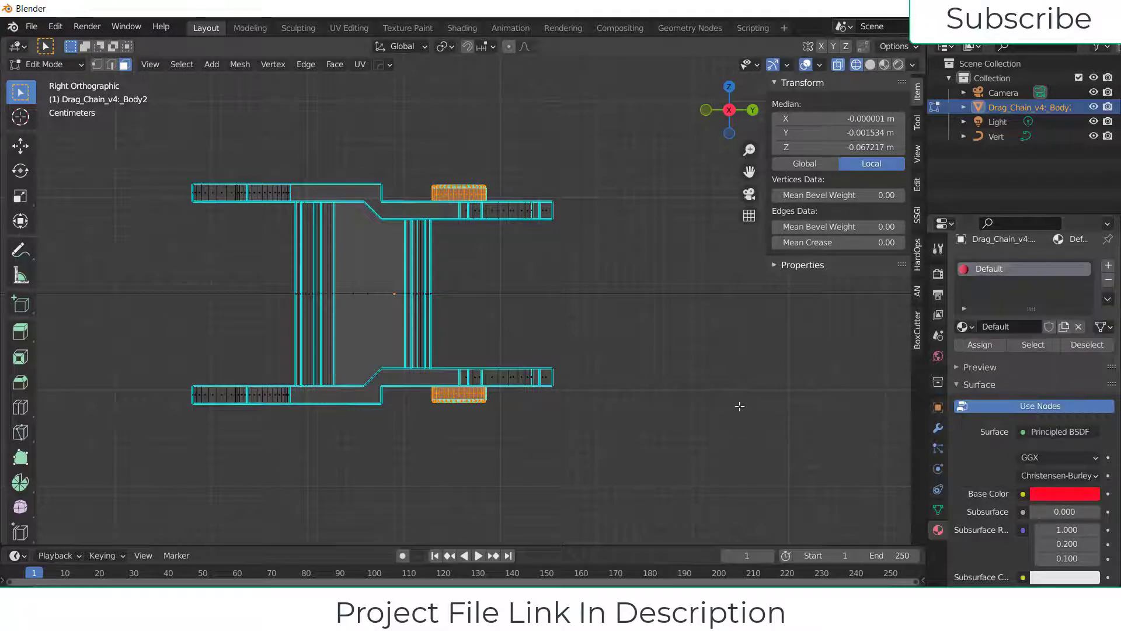
Create a new material in a second slot and assign it to all of the link's faces except the two pins
click(1107, 267)
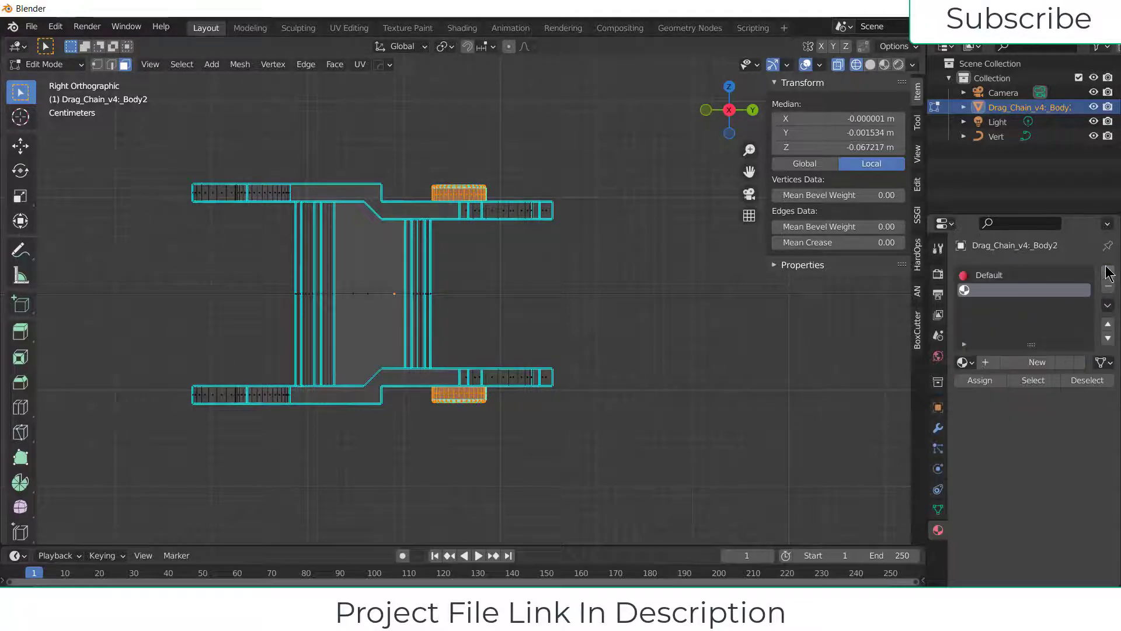
click(1008, 362)
drag(607, 204, 216, 379)
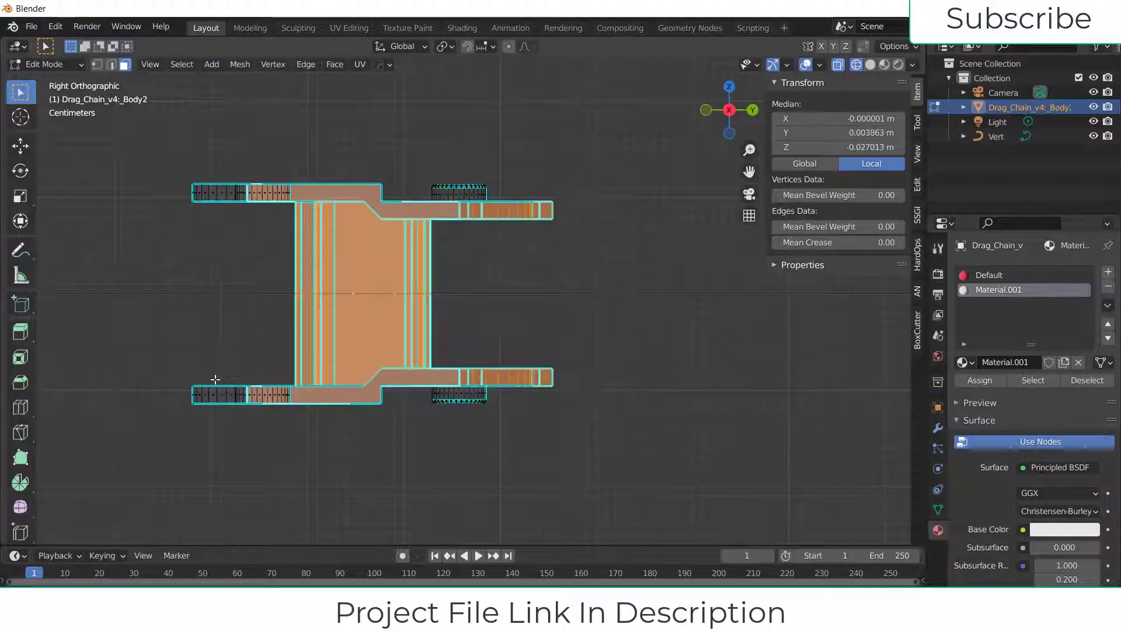
shift+drag(168, 147, 282, 437)
shift+drag(248, 149, 330, 444)
click(980, 380)
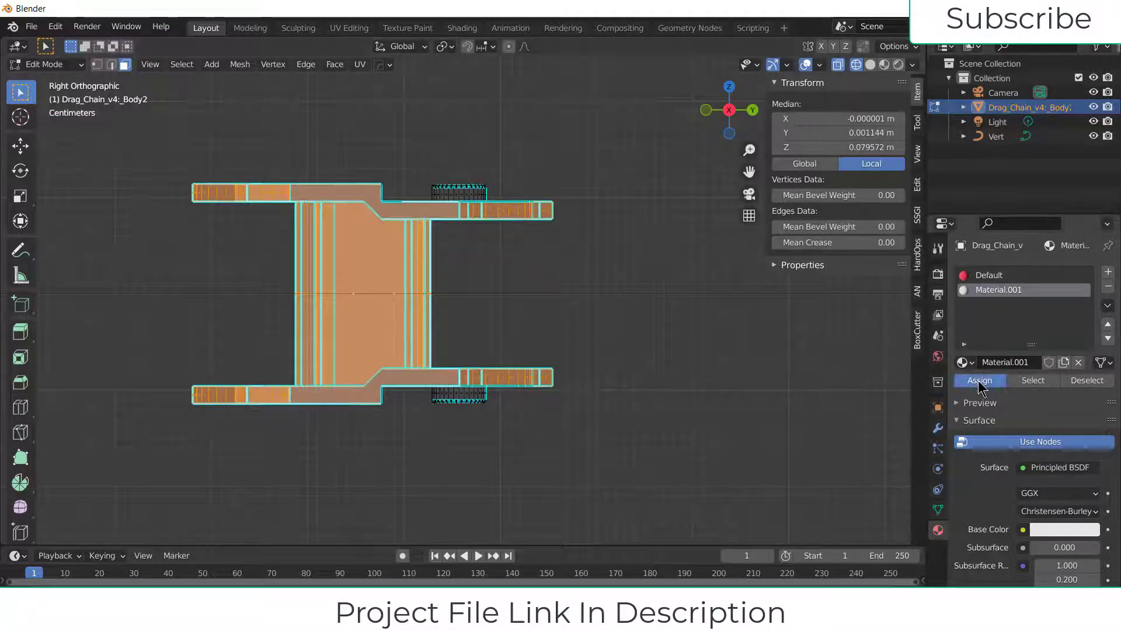
Set the second material's base color to blue and return to Object Mode
click(1060, 530)
drag(1047, 417, 1046, 341)
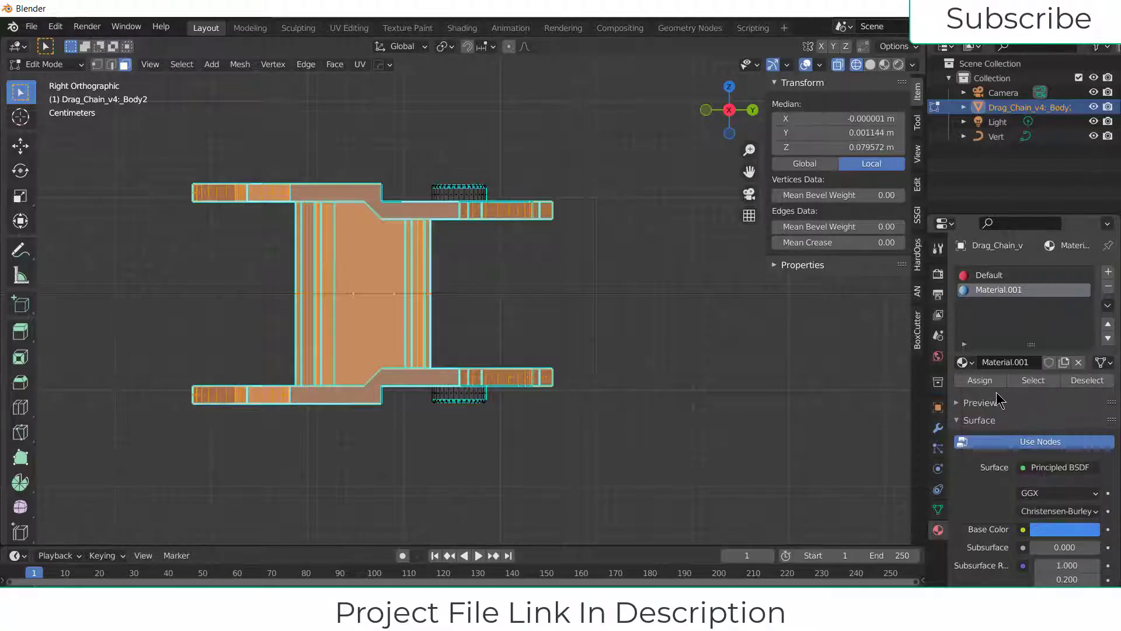
key(Tab)
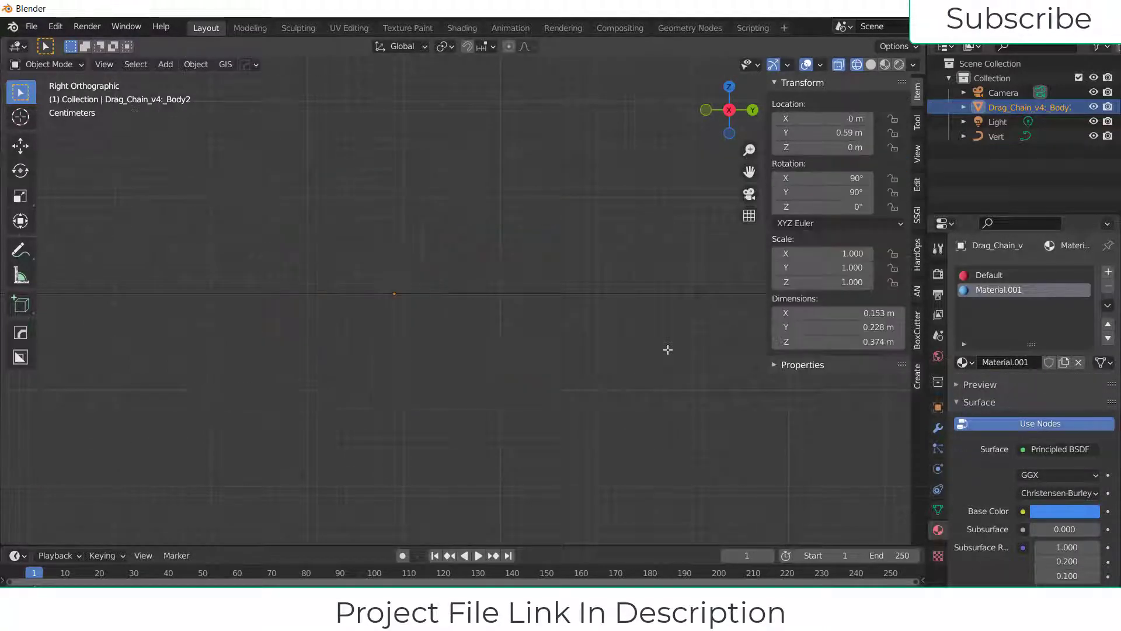
Isolate the link in local view and turn its Array modifier's viewport display back on
scroll(631, 257, down, 3)
key(KP_Divide)
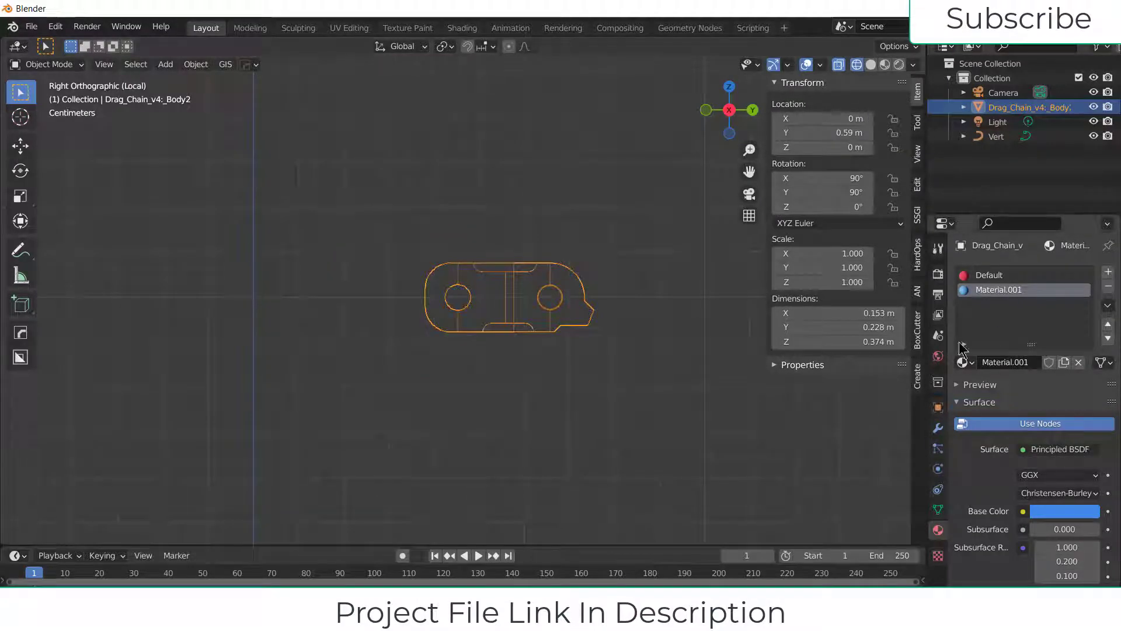
click(938, 428)
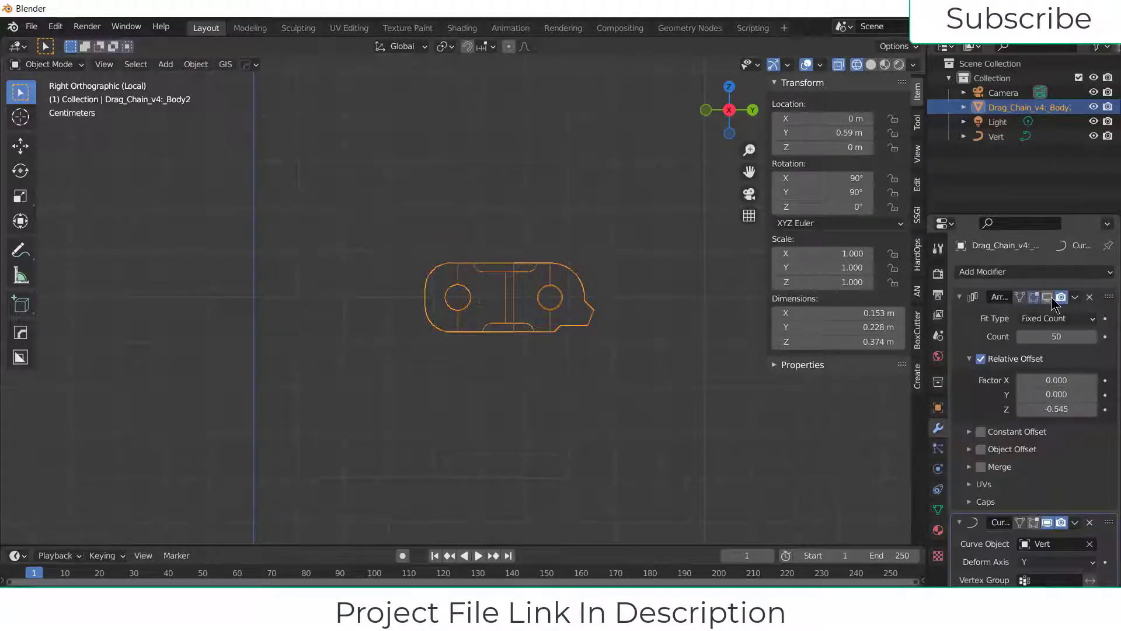
click(1049, 297)
Switch the viewport to Material Preview shading to show the blue and red materials on the arrayed chain
click(871, 65)
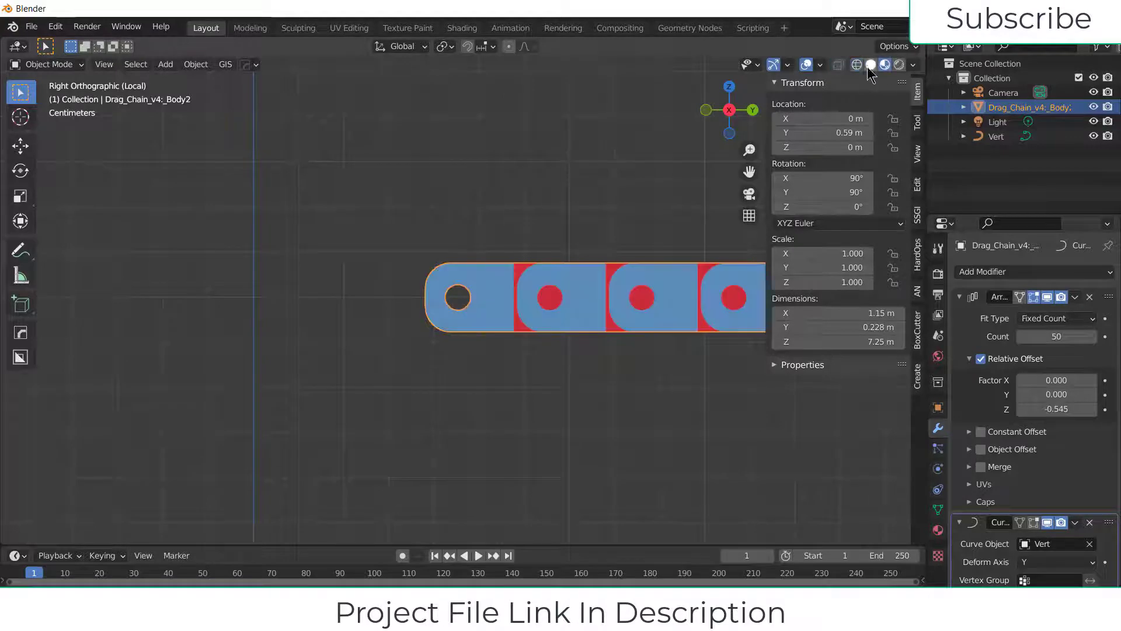
click(857, 64)
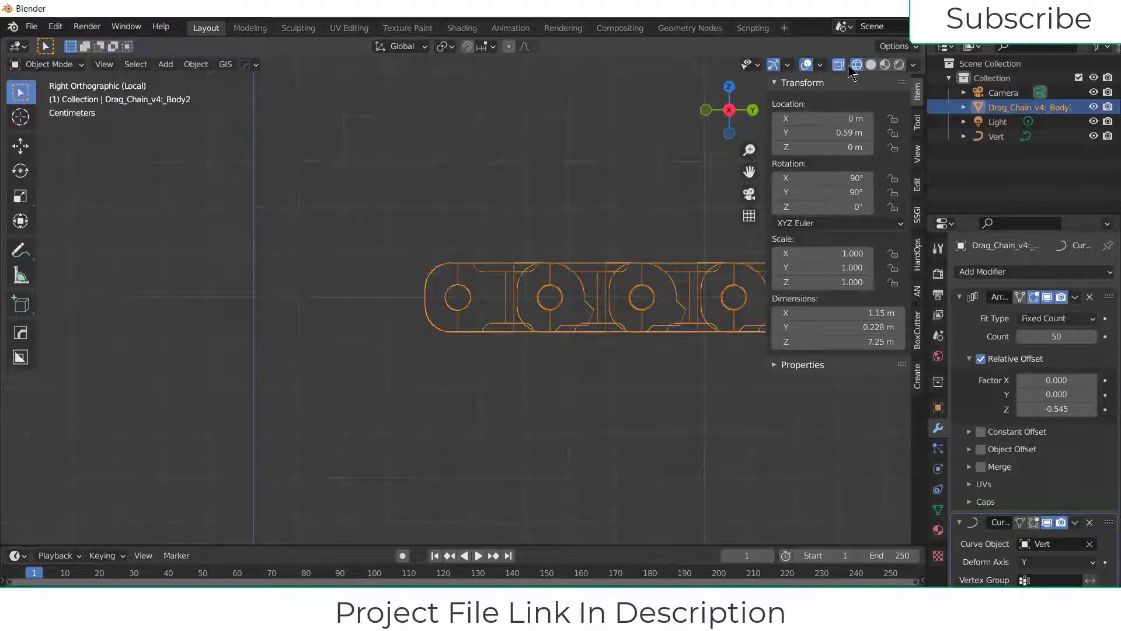
click(886, 65)
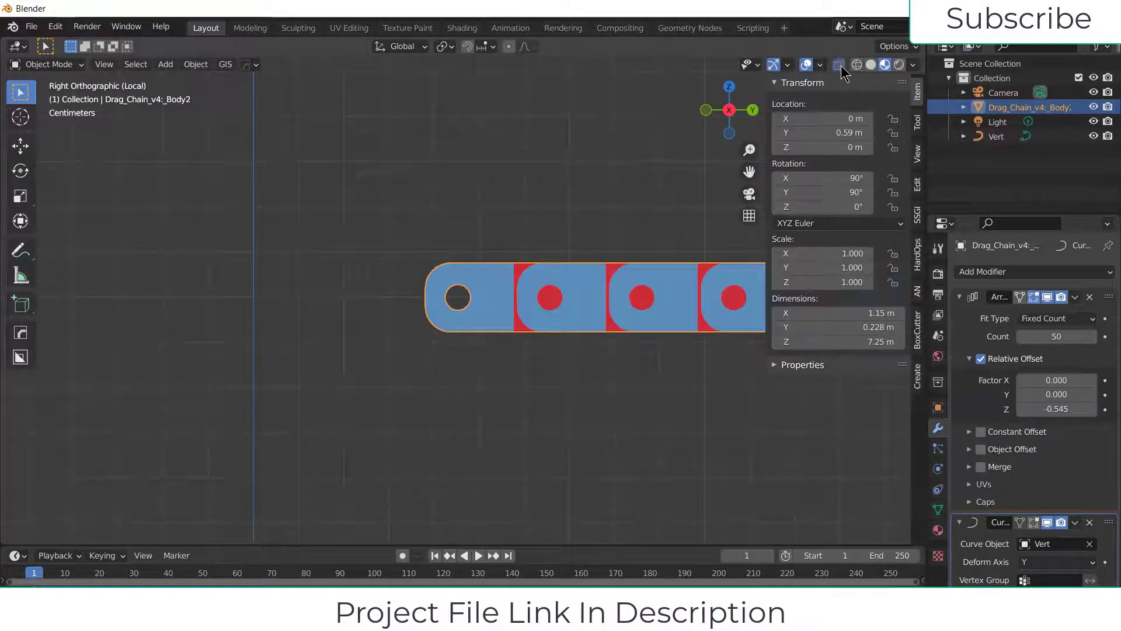
Slide the chain along its curve to a Y location of 1.02 m and inspect the links and pins up close
middle_drag(545, 225, 433, 383)
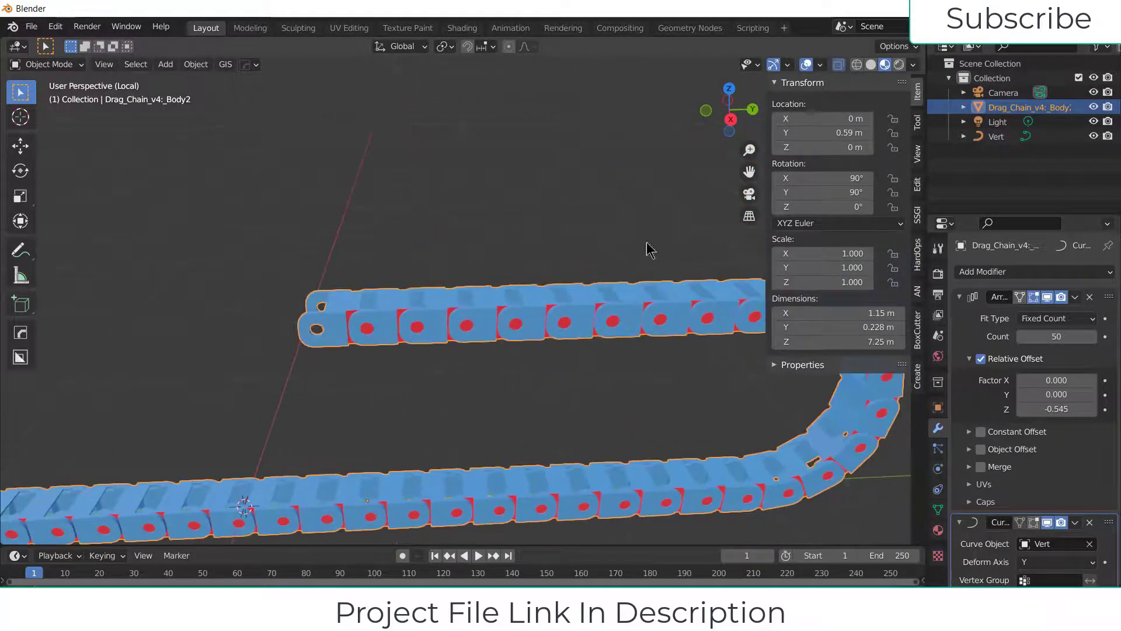
scroll(672, 210, down, 3)
mouse_move(829, 132)
mouse_down()
mouse_move(858, 133)
mouse_move(777, 133)
mouse_move(859, 132)
mouse_move(847, 133)
mouse_up()
scroll(480, 350, down, 2)
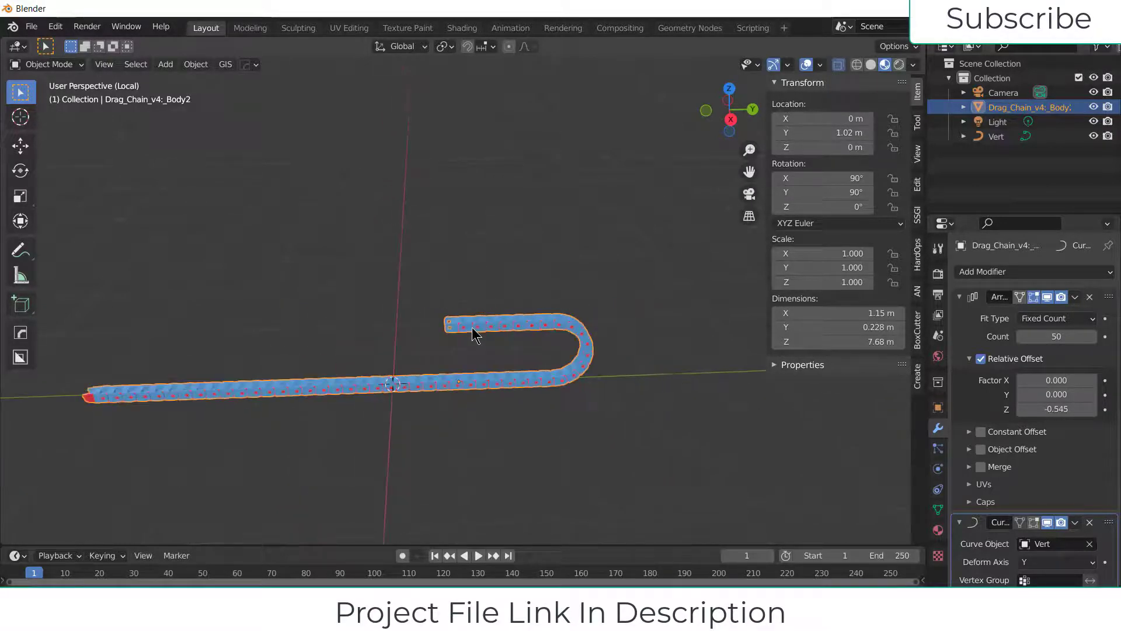
scroll(475, 327, up, 8)
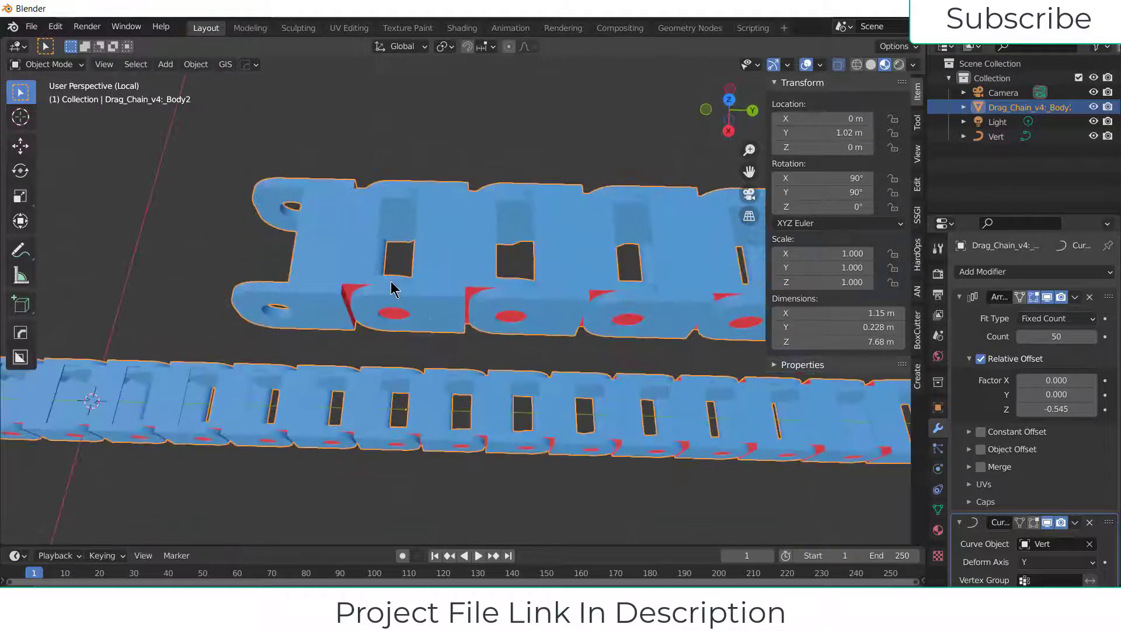
scroll(452, 304, up, 3)
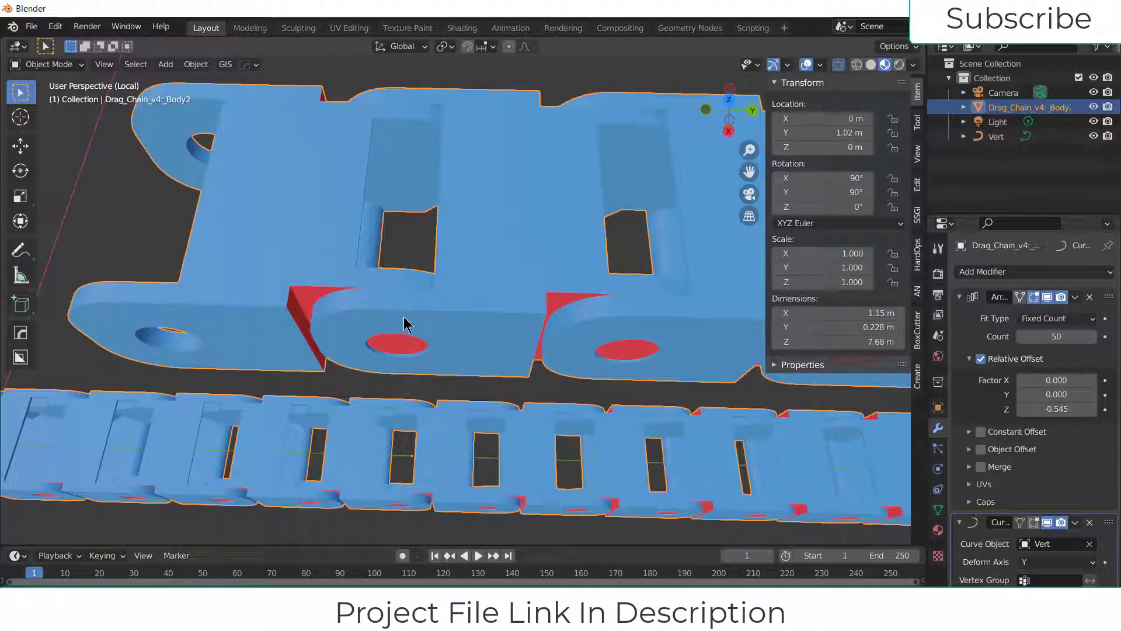
scroll(407, 325, down, 2)
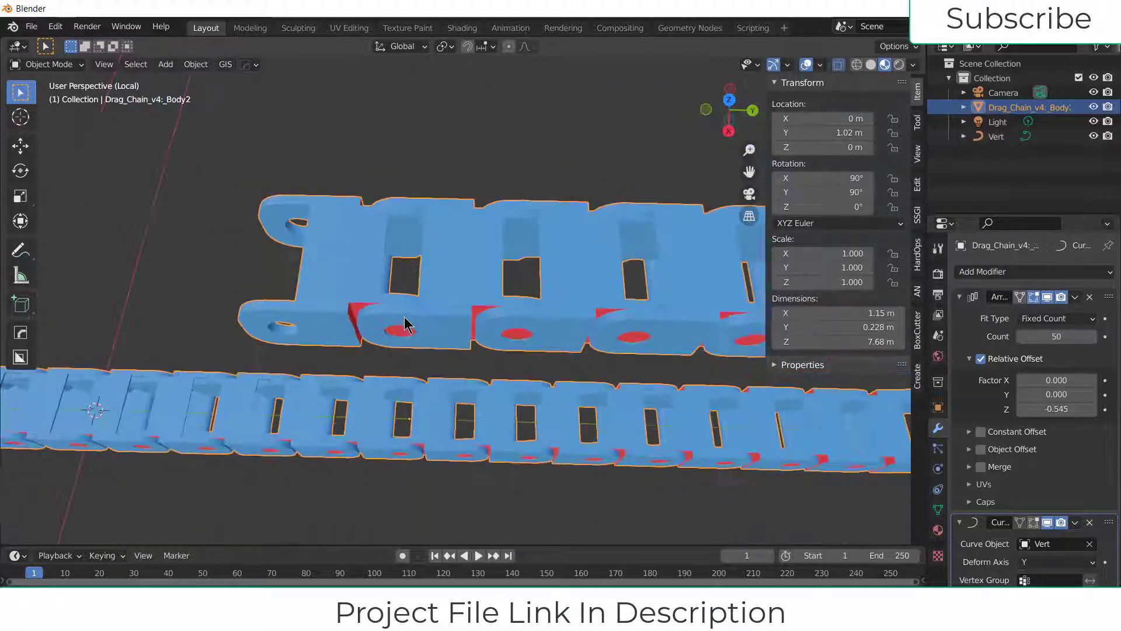
middle_drag(420, 332, 361, 327)
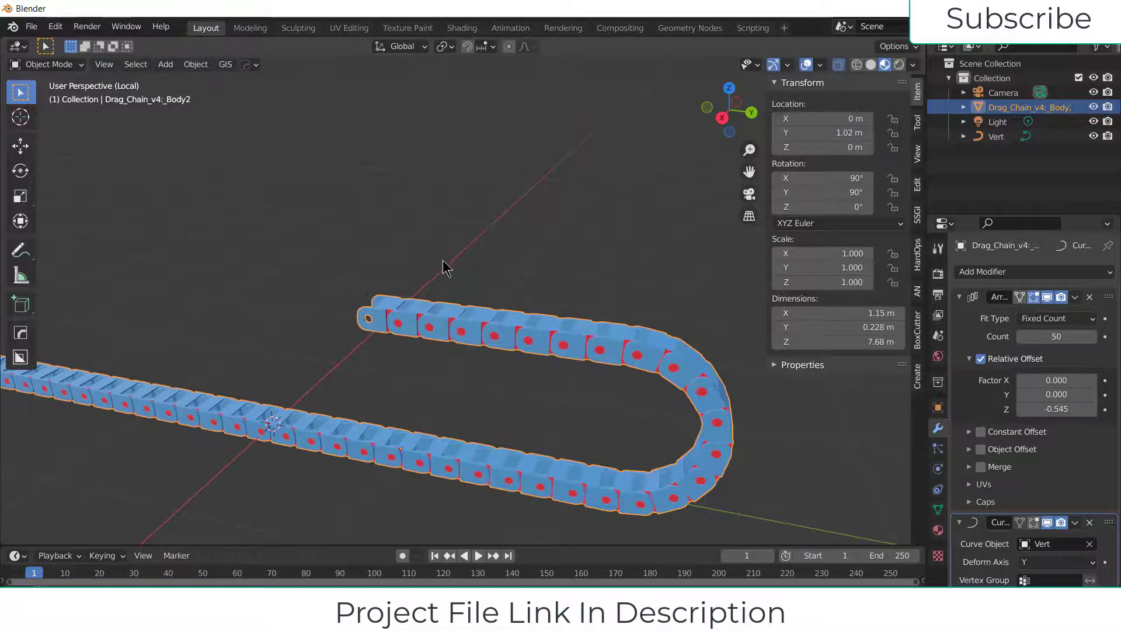
middle_drag(444, 268, 478, 269)
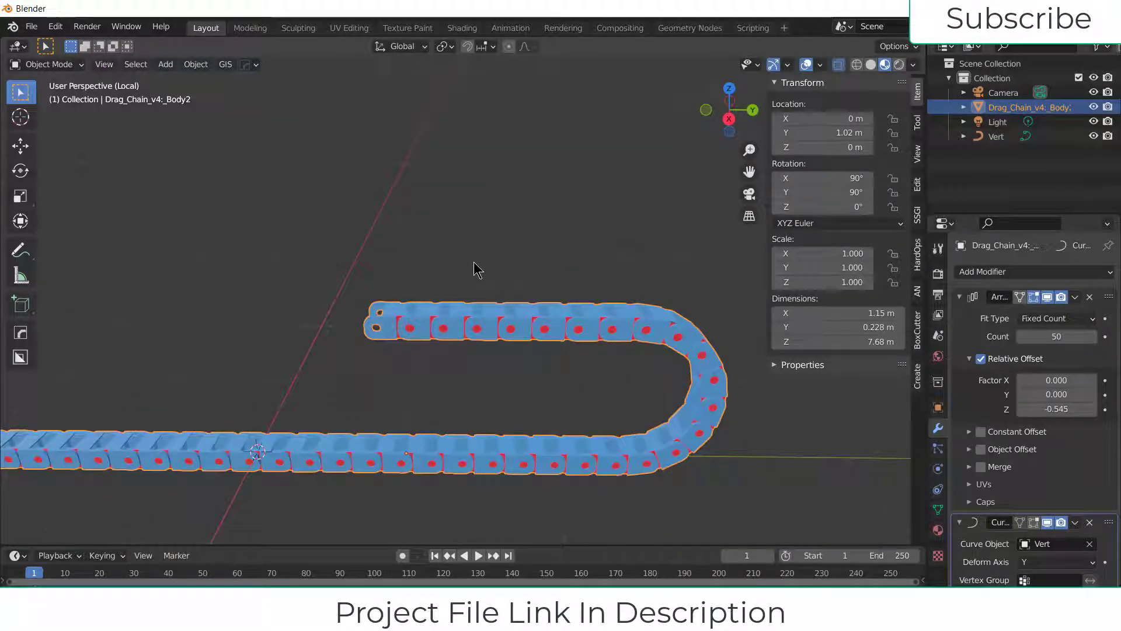